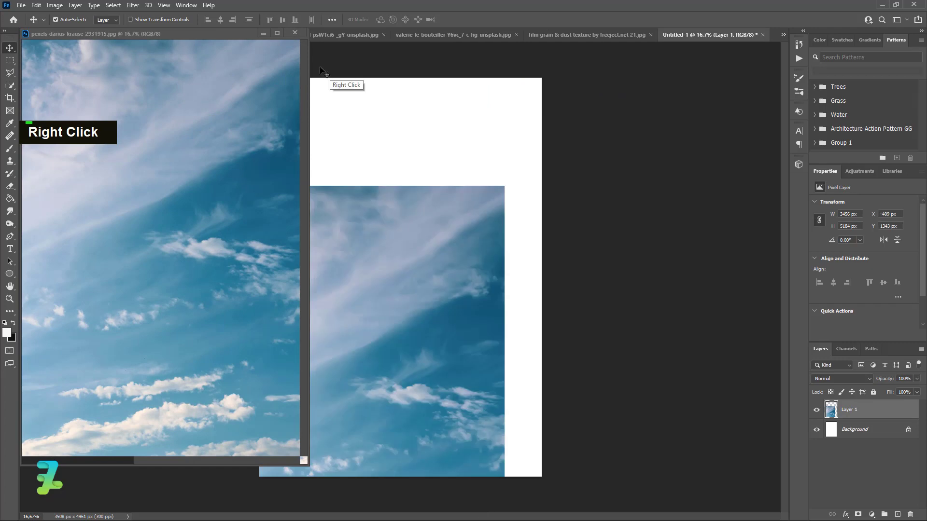
Close the sky photo's window and enlarge the sky layer to 105.23%, centred so it covers the whole canvas.
left_click(299, 34)
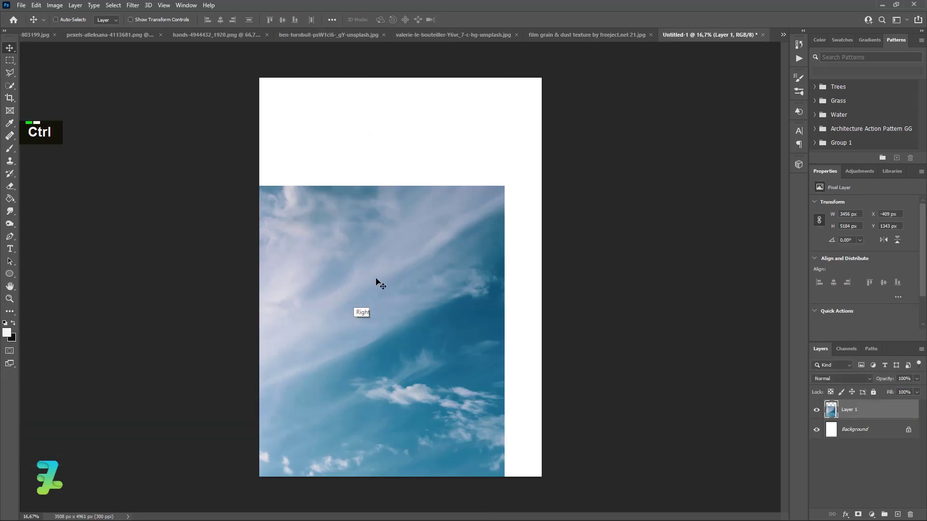
left_click_drag(378, 280, 382, 186)
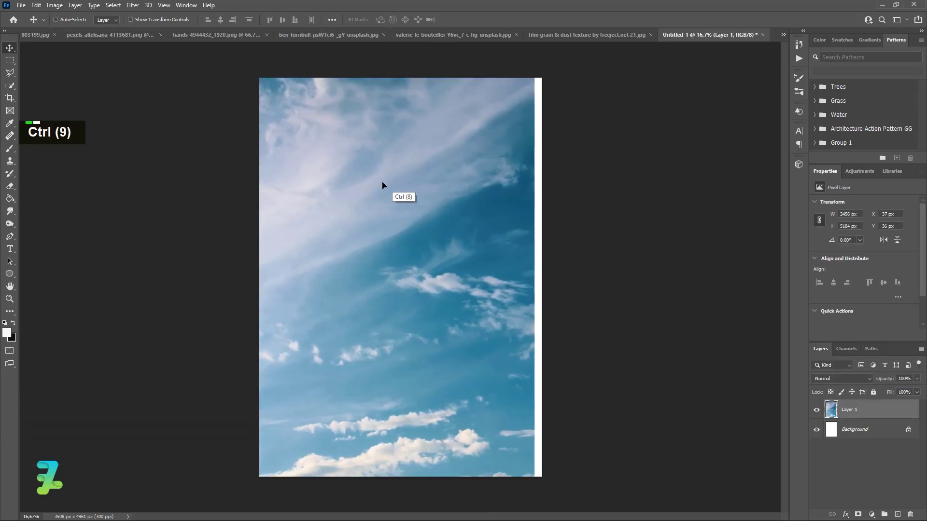
key("ctrl+minus")
key("ctrl+t")
key("ctrl+minus")
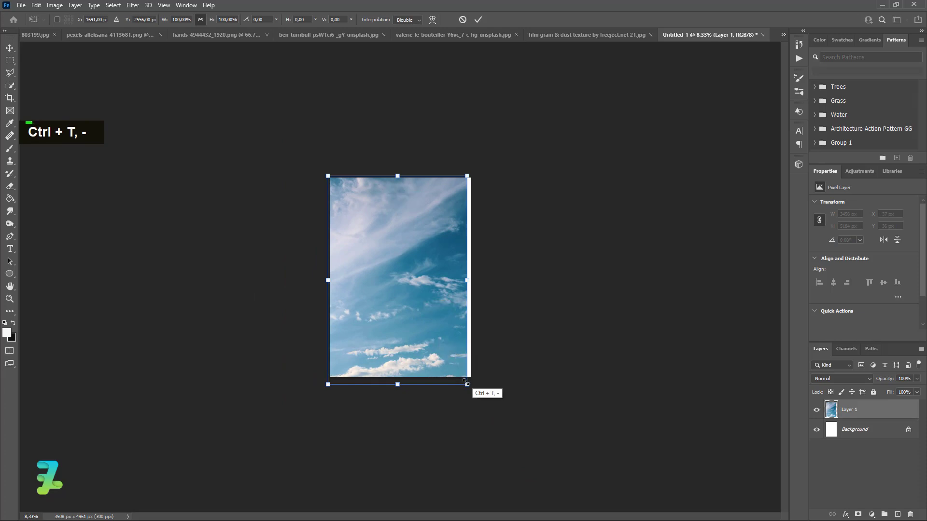
left_click_drag(467, 385, 474, 396)
double_click(456, 299)
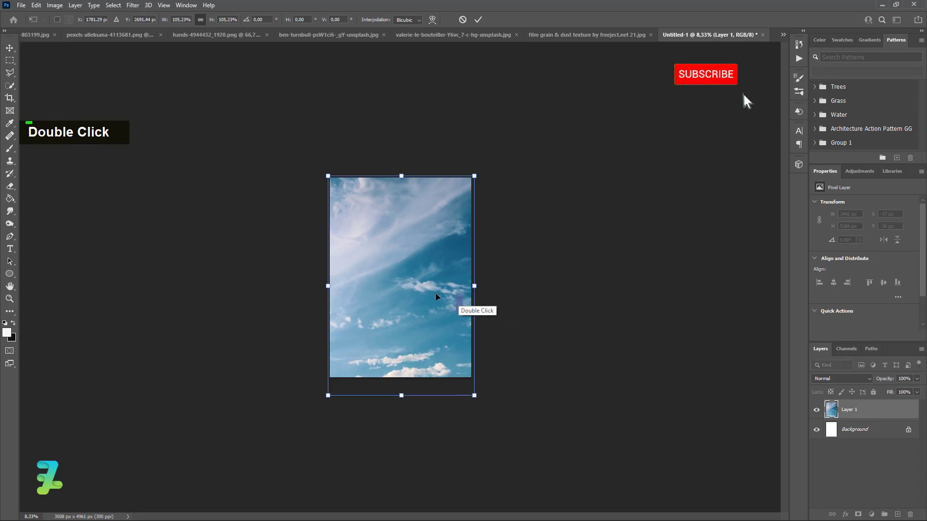
left_click_drag(436, 296, 435, 287)
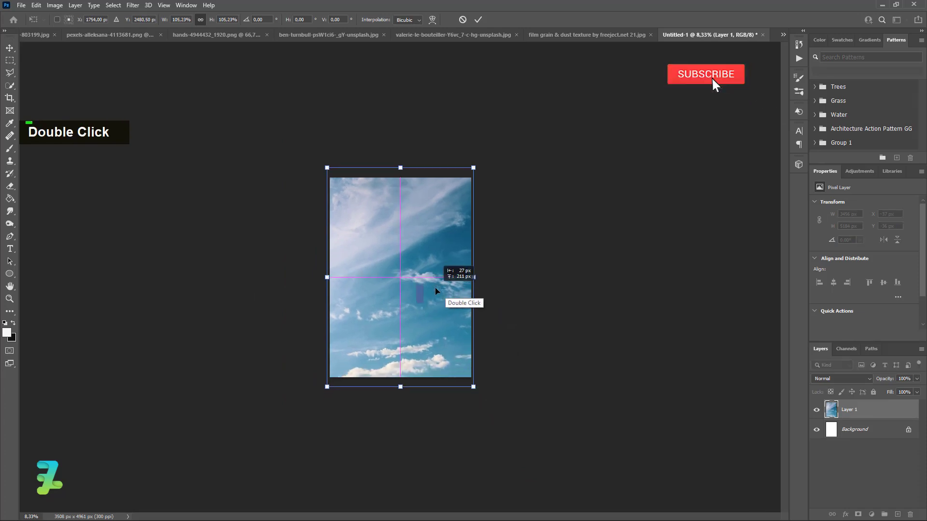
left_click(14, 50)
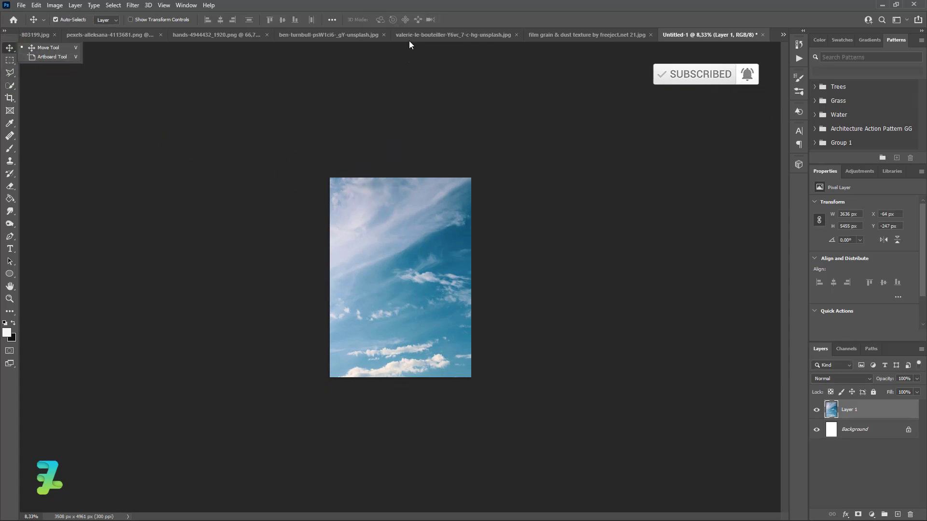
Look through the open source images and float the mountain cutout document in its own window.
left_click(410, 37)
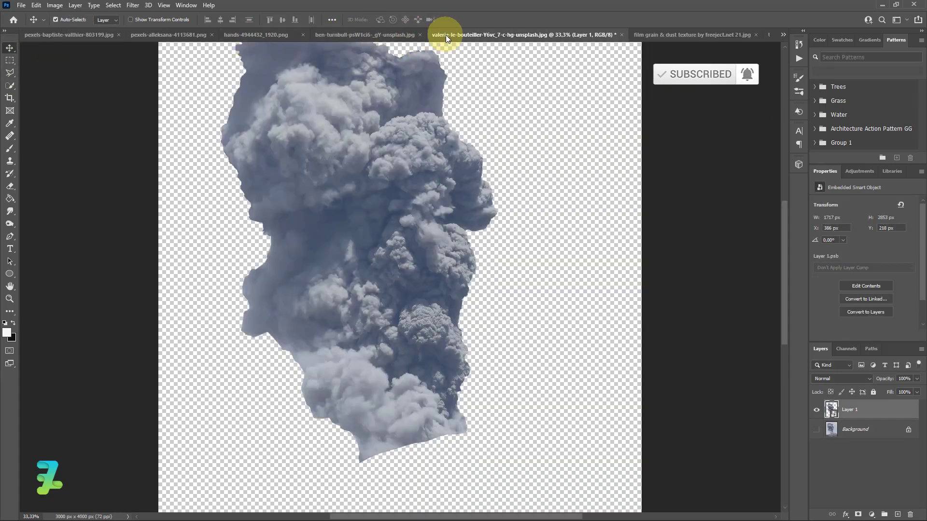
left_click(333, 34)
left_click(246, 36)
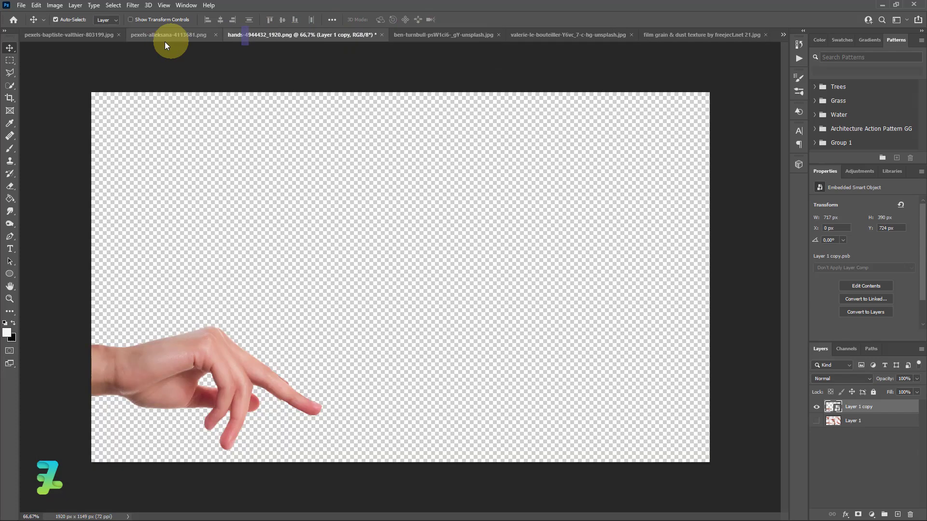
left_click(164, 41)
left_click(73, 42)
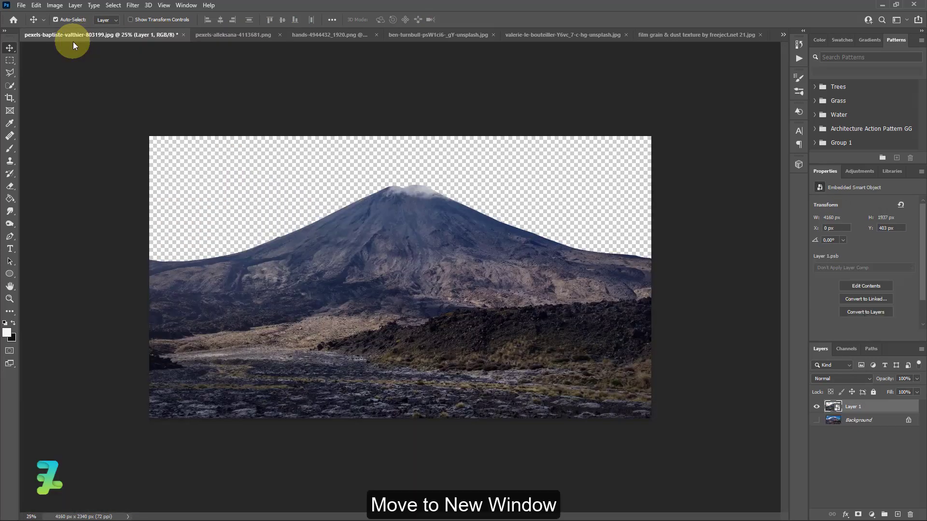
right_click(73, 42)
left_click(97, 89)
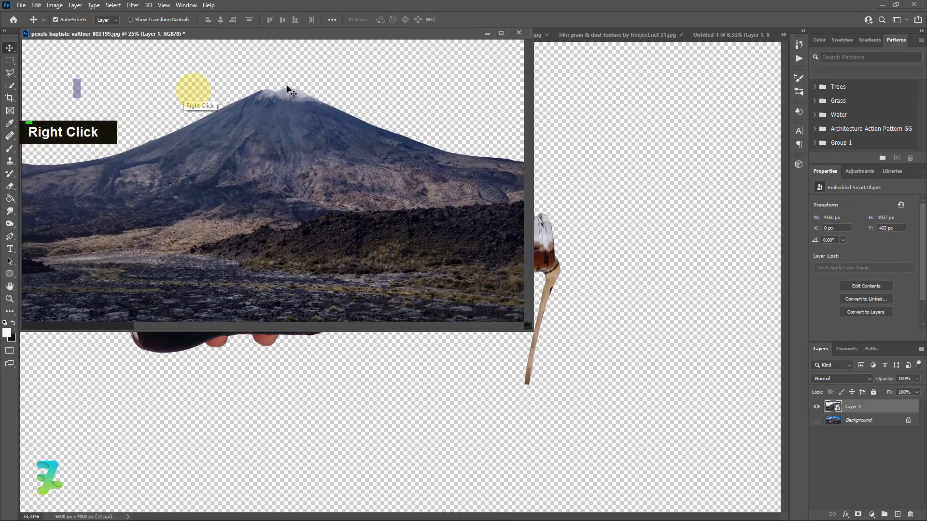
Copy the mountain cutout into the Untitled-1 composition along the canvas's lower edge and dock its source window again.
left_click(723, 42)
double_click(309, 129)
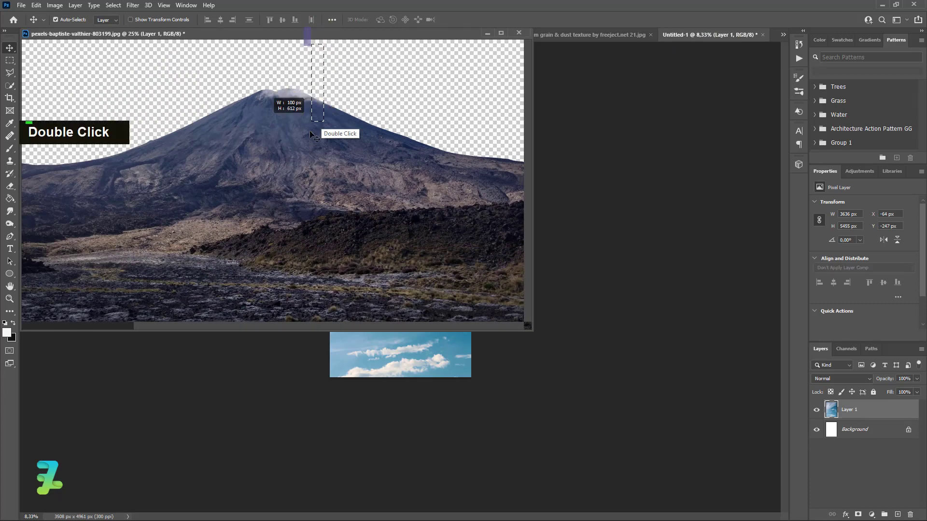
left_click_drag(827, 406, 399, 357)
left_click_drag(335, 35, 693, 38)
left_click(545, 35)
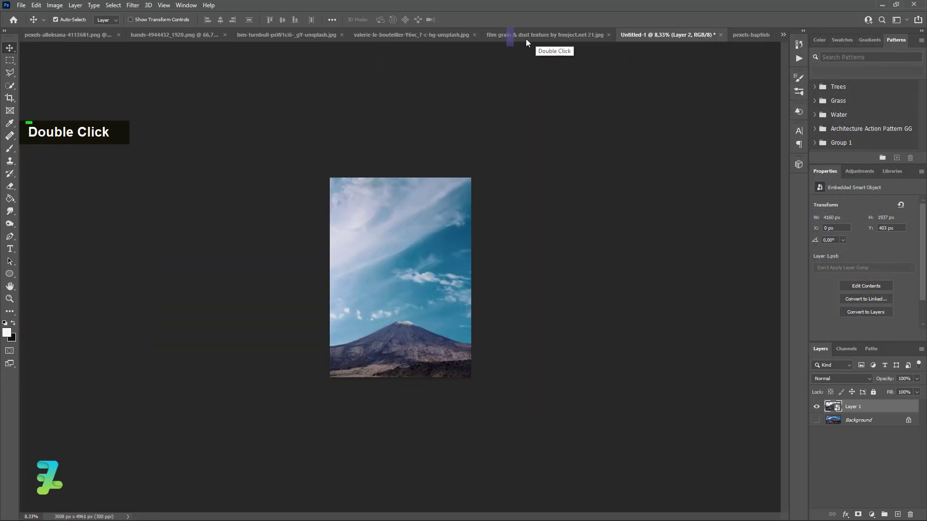
Scale the mountain layer to 22.67% and centre it horizontally with its base on the canvas's bottom edge.
key("ctrl+t")
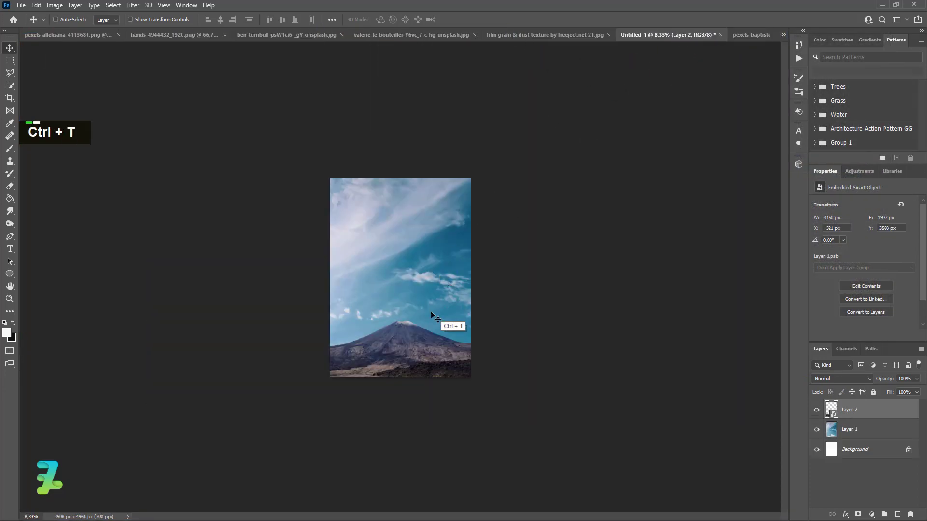
left_click_drag(424, 336, 424, 318)
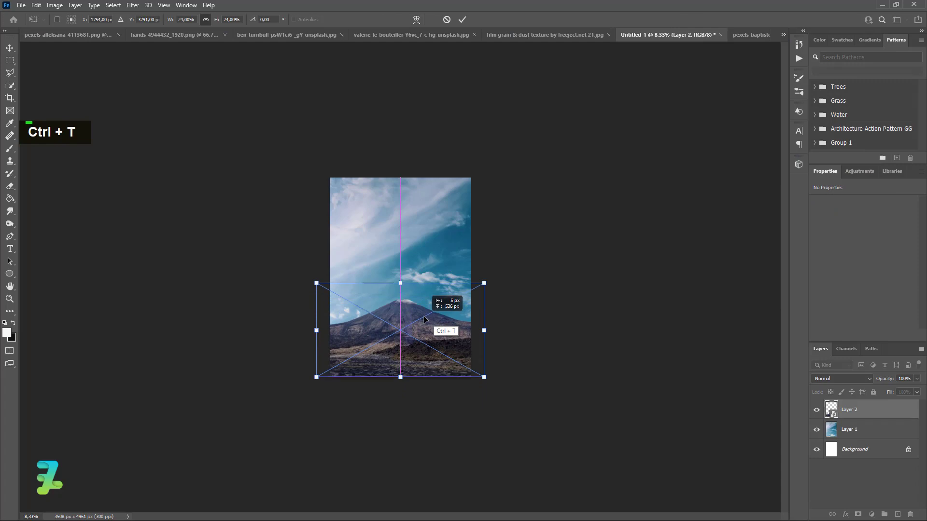
left_click_drag(483, 283, 475, 287)
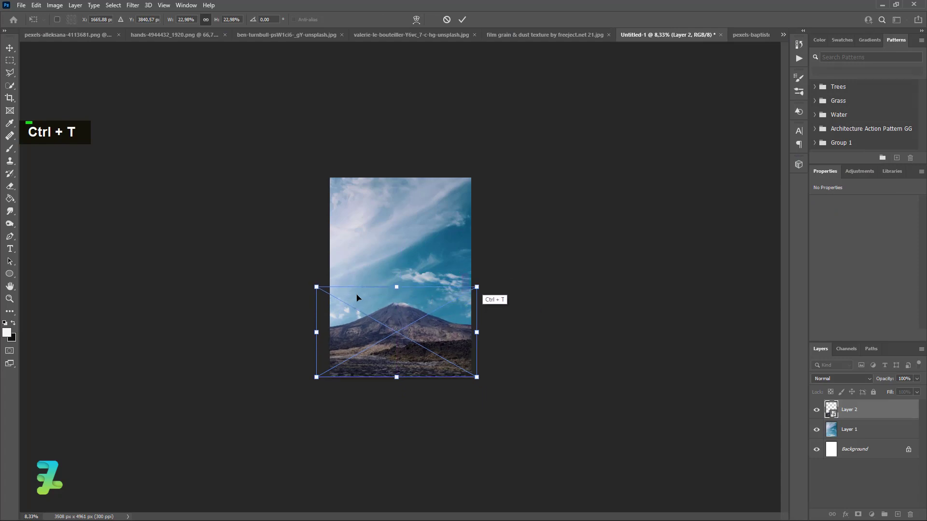
left_click_drag(319, 285, 322, 286)
left_click_drag(375, 305, 379, 304)
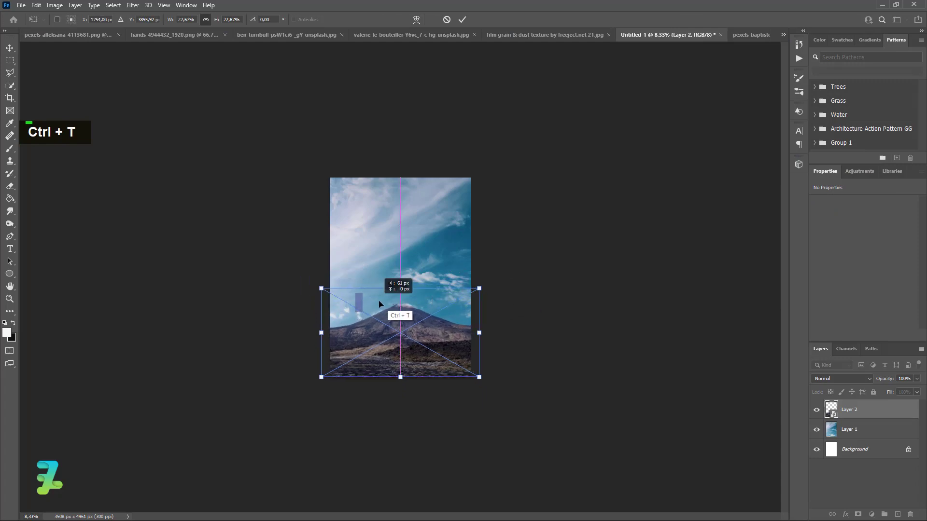
left_click(9, 48)
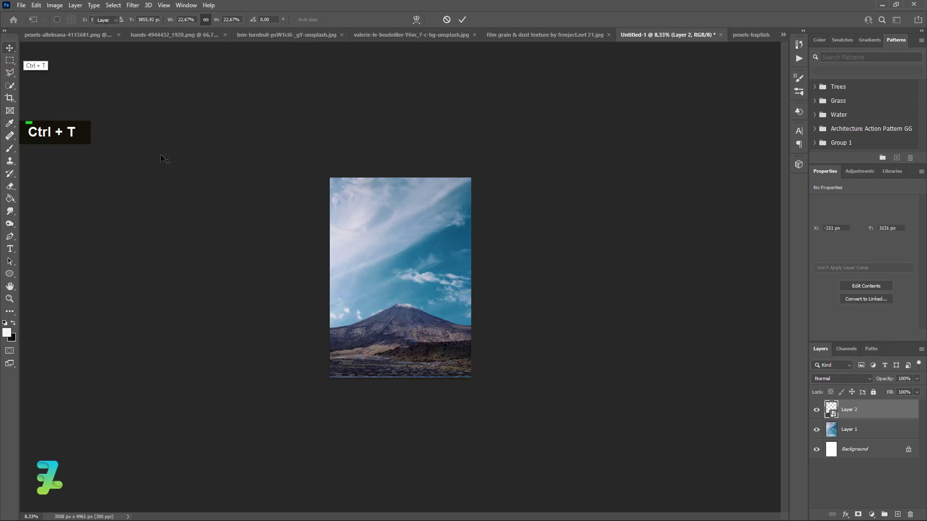
Add a Vibrance adjustment clipped to the sky layer with Vibrance -100 and Saturation -8.
left_click(896, 435)
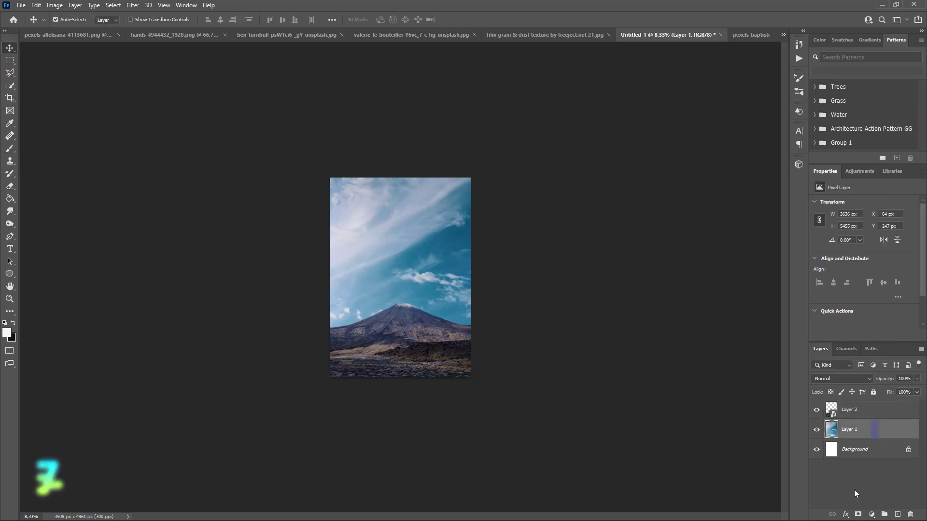
left_click(871, 514)
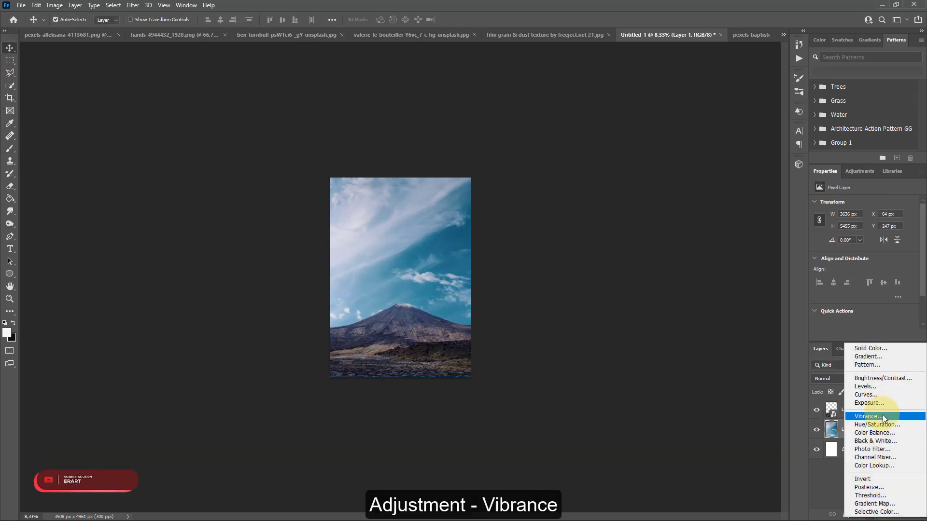
left_click(882, 415)
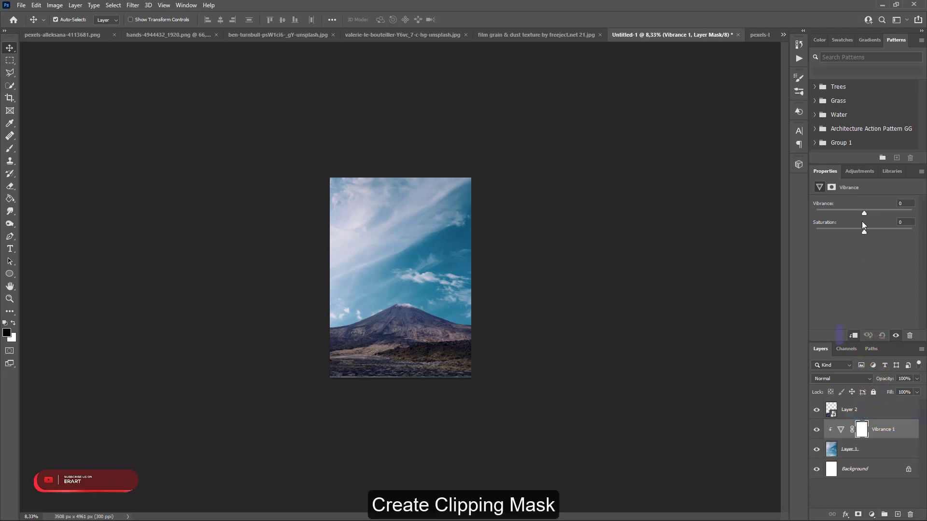
left_click_drag(864, 211, 792, 221)
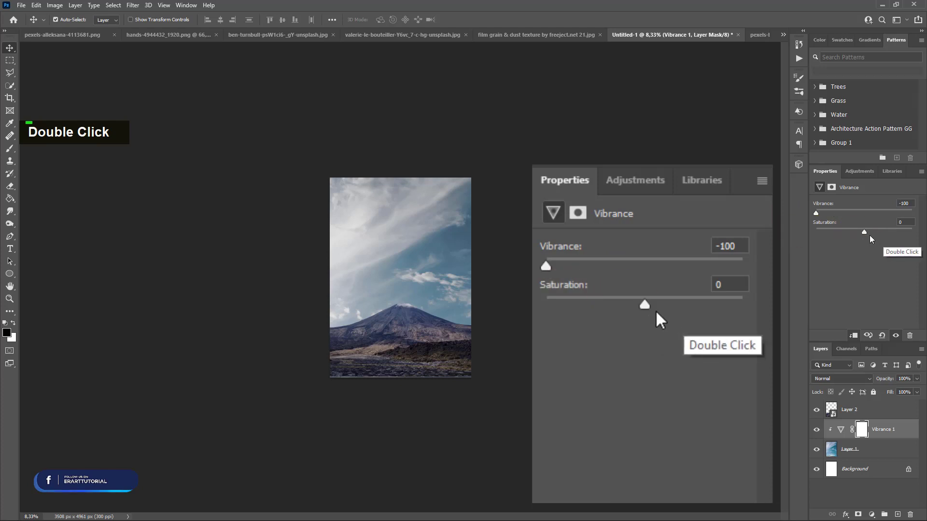
mouse_move(870, 236)
left_mouse_down()
mouse_move(898, 233)
mouse_move(800, 235)
mouse_move(860, 239)
left_mouse_up()
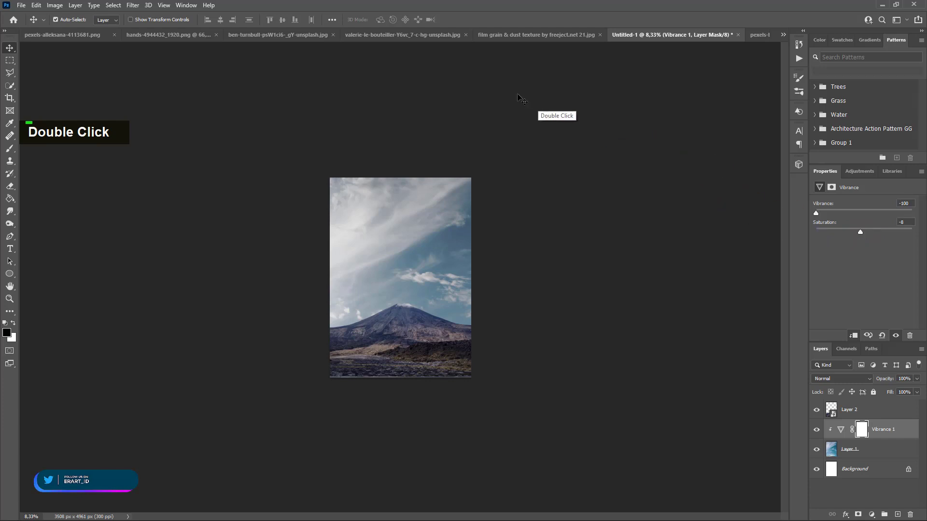
Copy the glowing lava volcano photo from a floating window into the Untitled-1 composition and close the source photo.
left_click(186, 5)
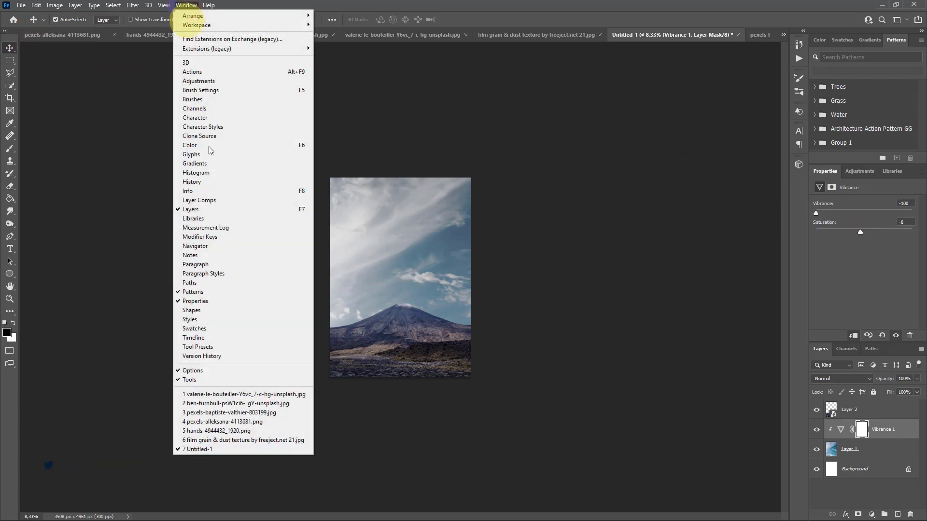
left_click(223, 403)
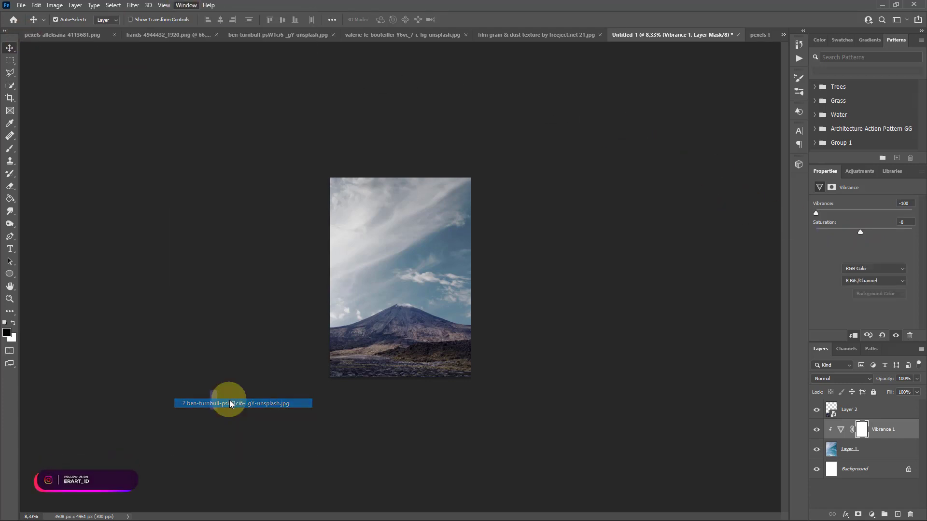
right_click(264, 38)
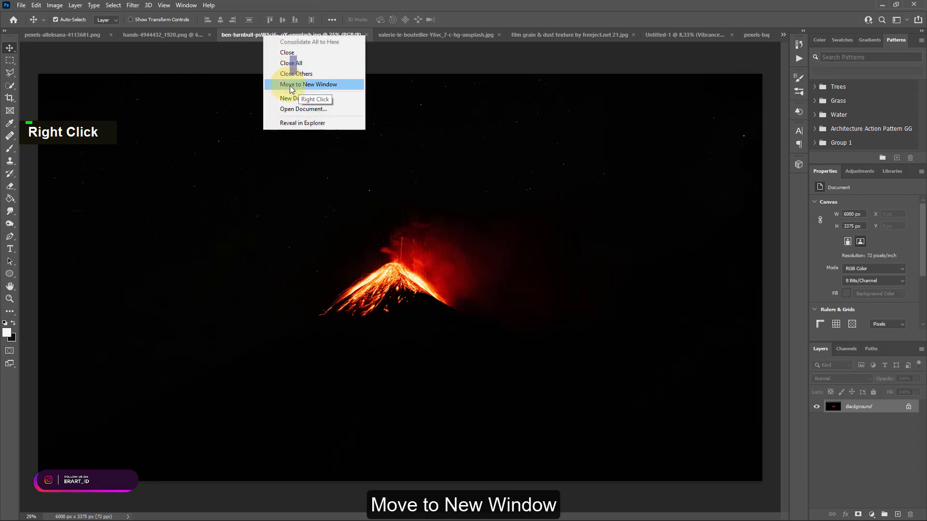
double_click(290, 84)
left_click_drag(319, 36, 317, 349)
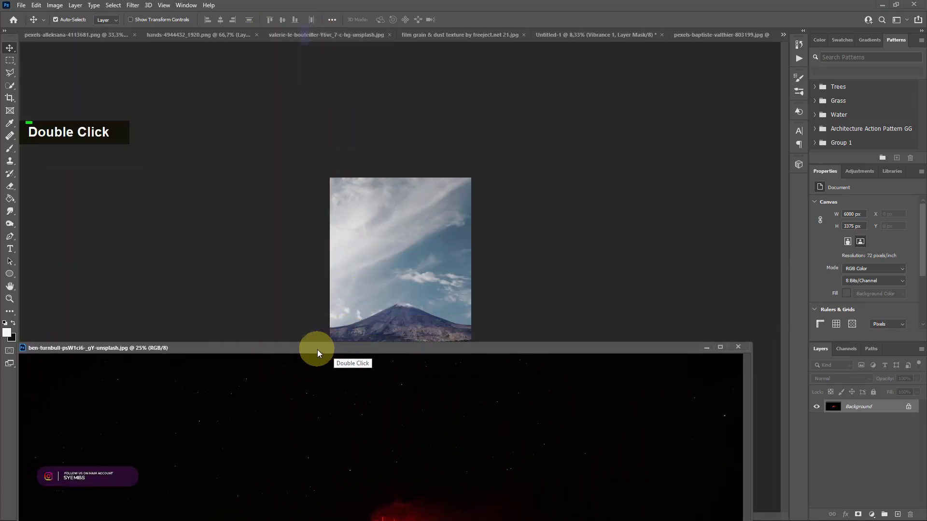
left_click_drag(790, 389, 425, 316)
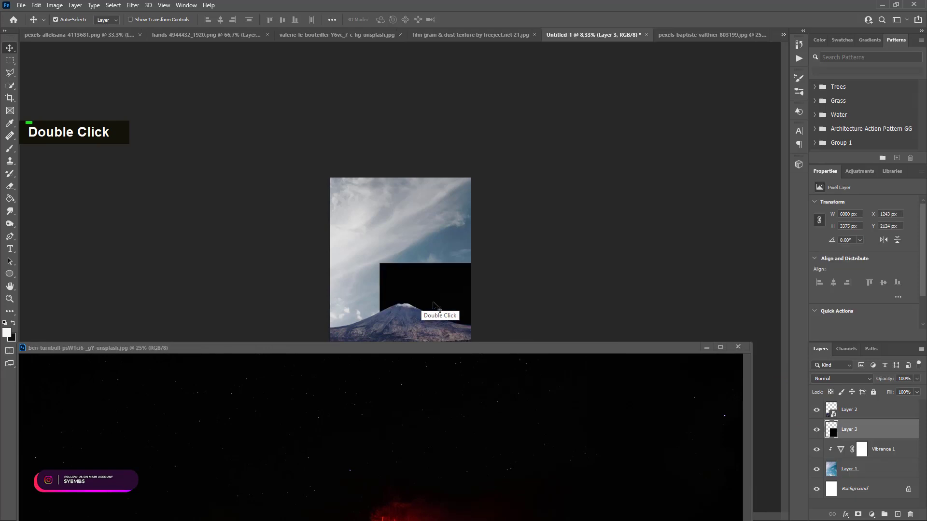
double_click(740, 346)
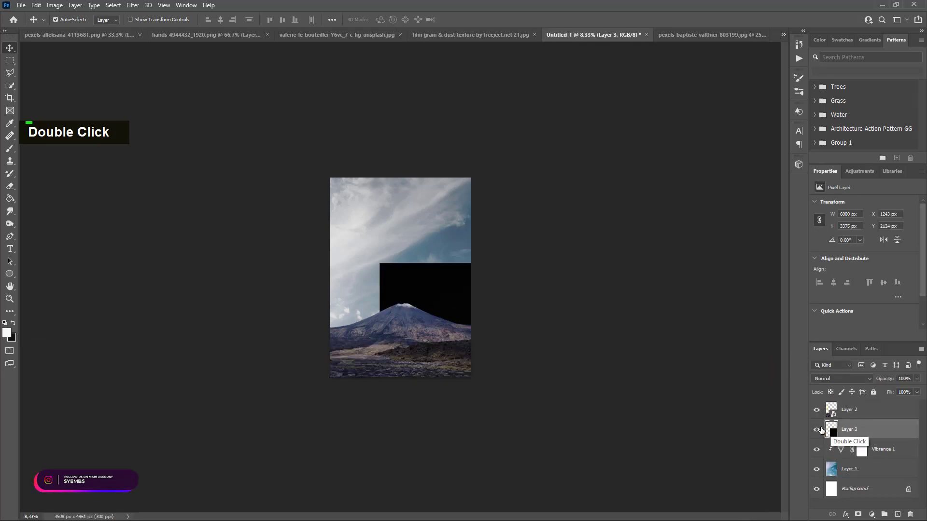
Move the lava photo layer above the mountain layer and clip it to the mountain.
double_click(837, 400)
left_click_drag(837, 401, 837, 401)
right_click(877, 410)
left_click(838, 183)
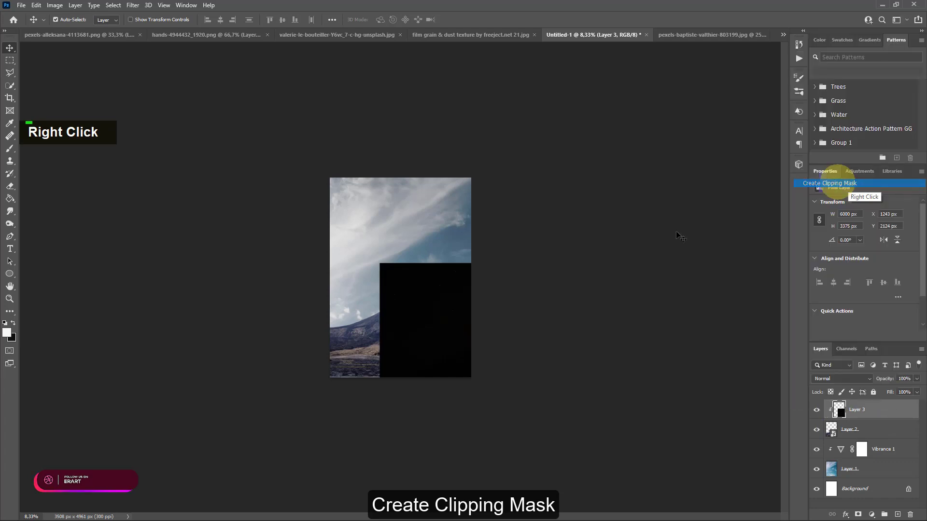
Free-transform the lava layer and place its glowing summit over the mountain's peak, undoing the last adjustment.
key("ctrl+t")
left_click_drag(465, 355, 424, 341)
key("ctrl+z")
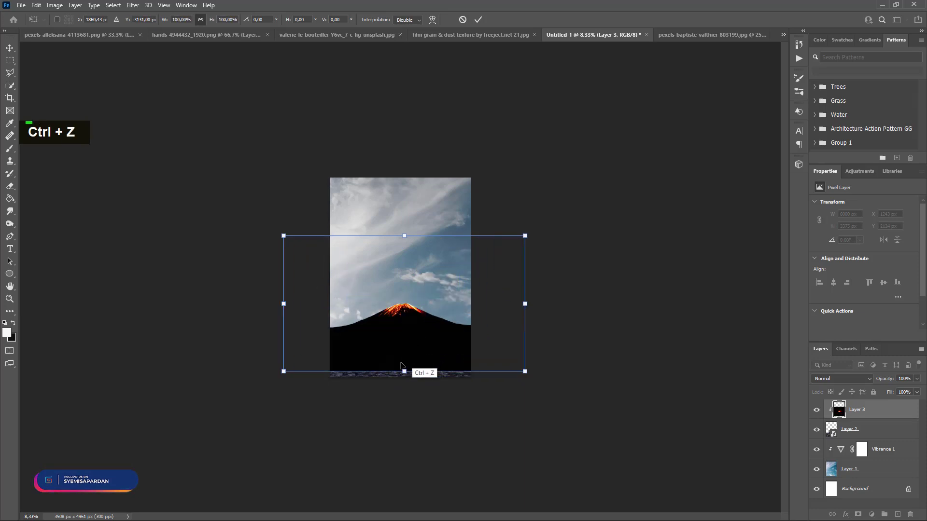
Stretch the lava layer to 214.59% width and 100.33% height so the lava spreads across the mountain's peak.
left_click_drag(403, 372, 414, 327)
left_click_drag(522, 341, 619, 377)
key("ctrl+equal")
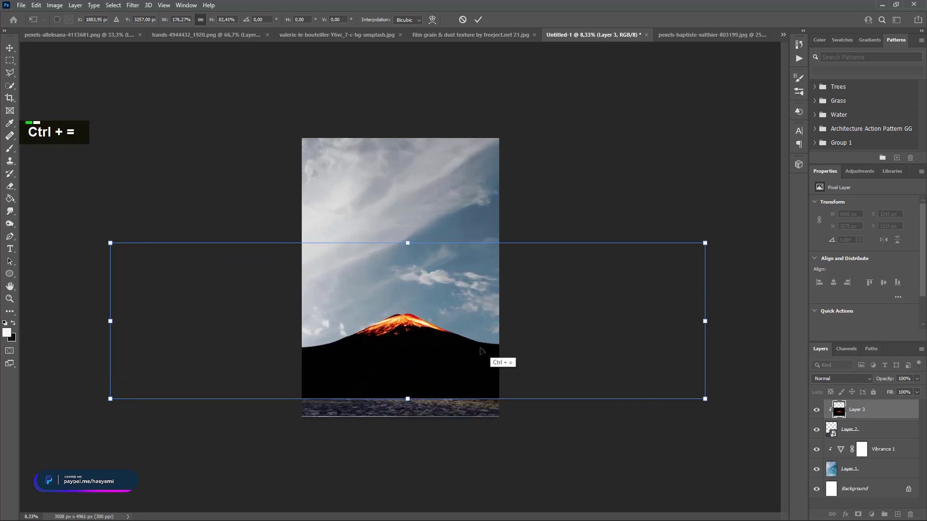
left_click_drag(405, 355, 405, 355)
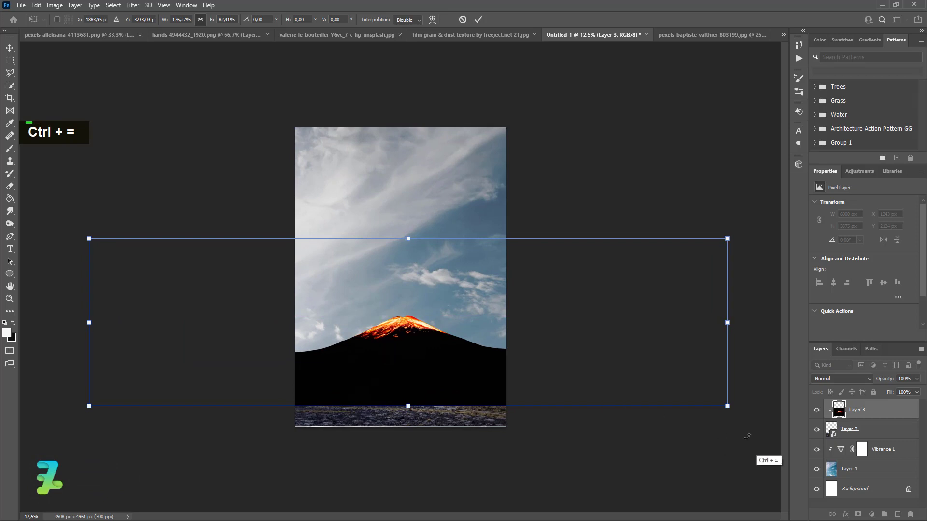
left_click_drag(726, 406, 794, 424)
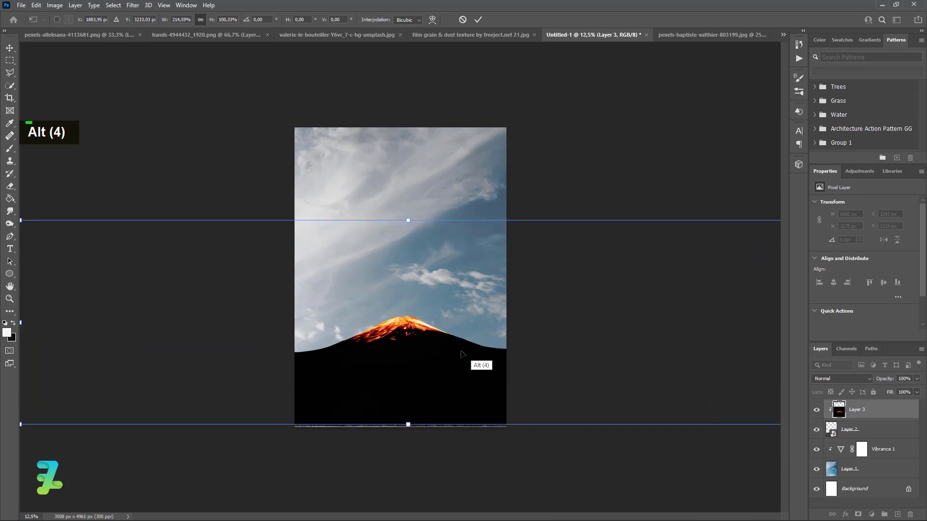
Nudge the lava layer into alignment with the mountain's peak, apply the transform, and set the layer's blend mode to Screen.
left_click_drag(460, 354, 462, 357)
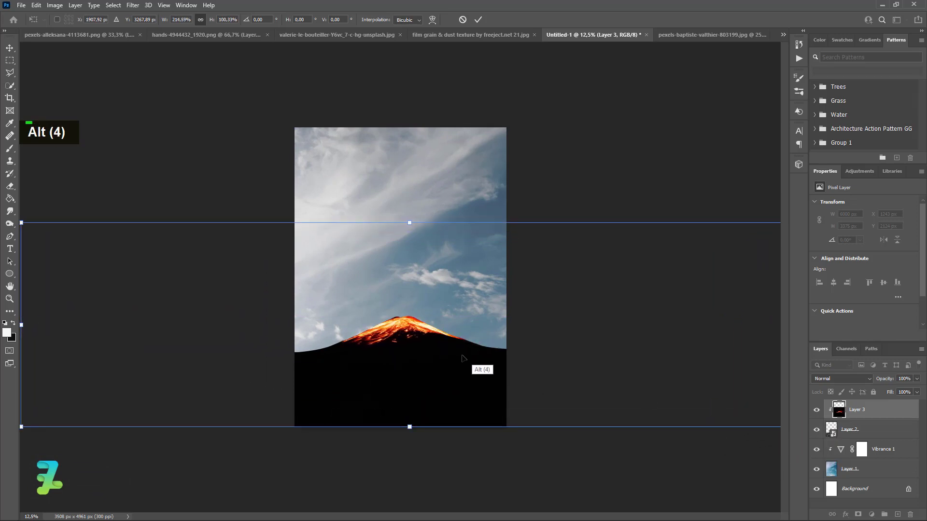
key("Up")
key("Up")
key("Up")
key("Up")
key("Up")
key("Up")
key("Down")
key("Left")
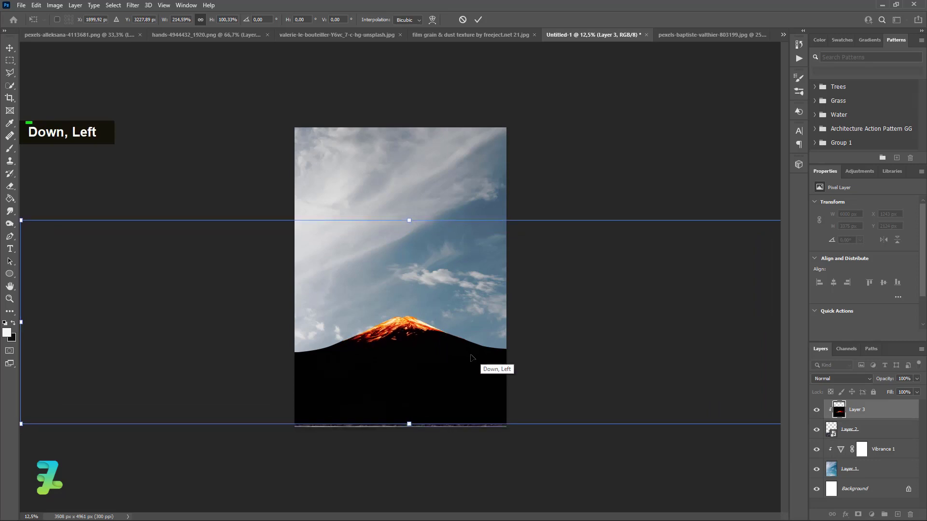
left_click(8, 50)
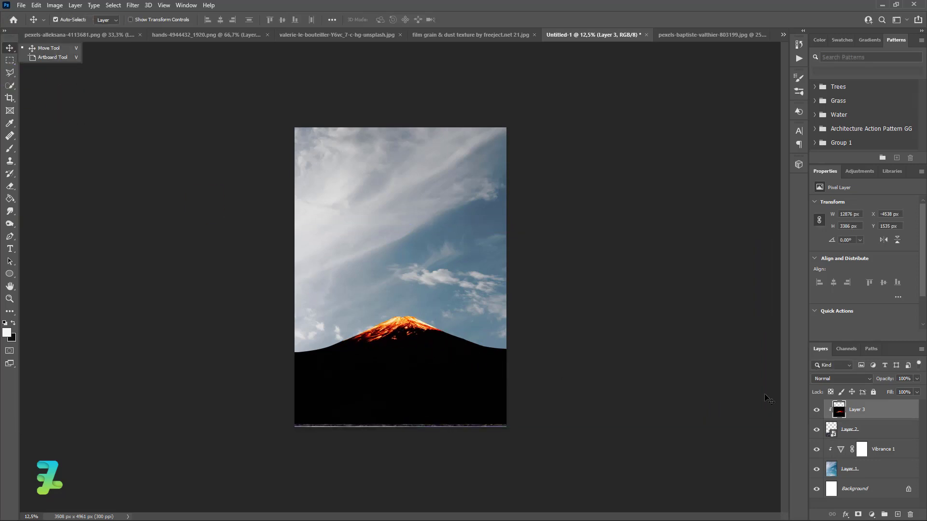
left_click(822, 379)
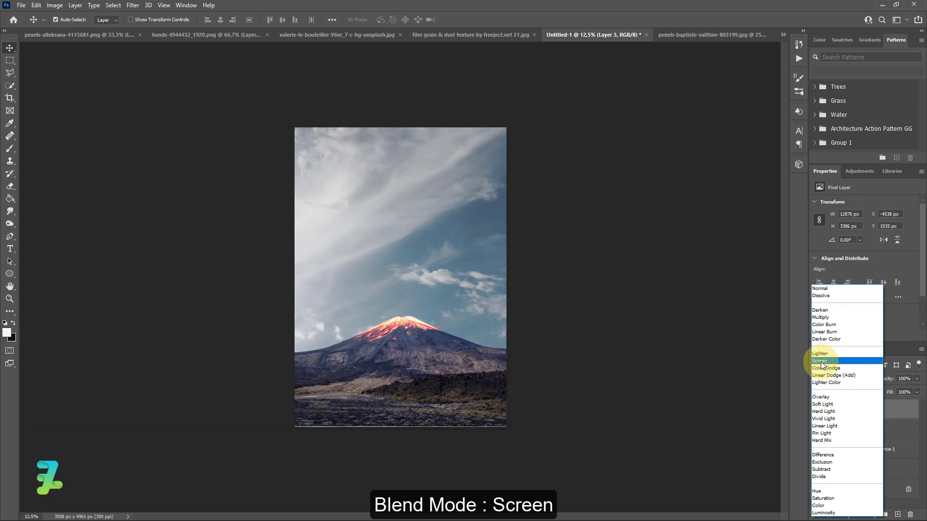
left_click(821, 361)
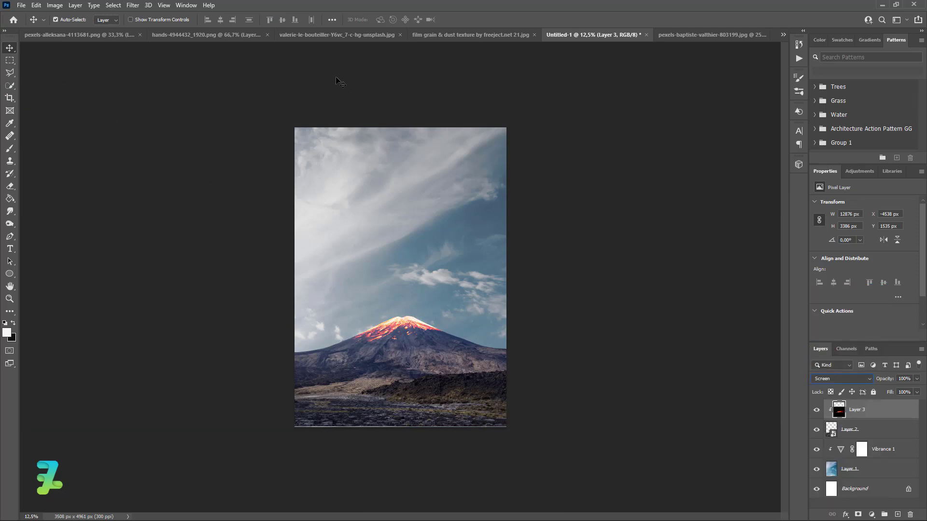
left_click(325, 38)
right_click(325, 37)
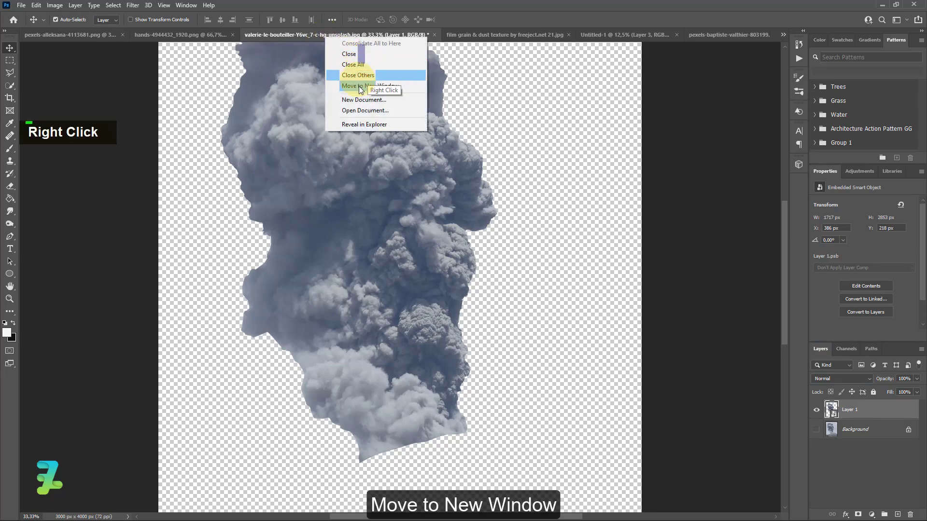
left_click(358, 86)
left_click_drag(355, 40, 236, 273)
left_click_drag(831, 409, 370, 255)
left_click_drag(303, 275, 749, 37)
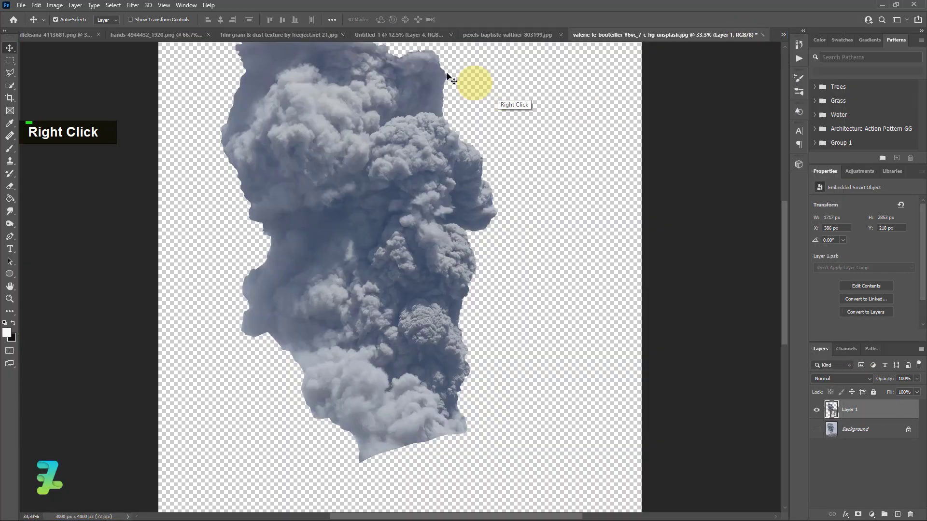
left_click(408, 35)
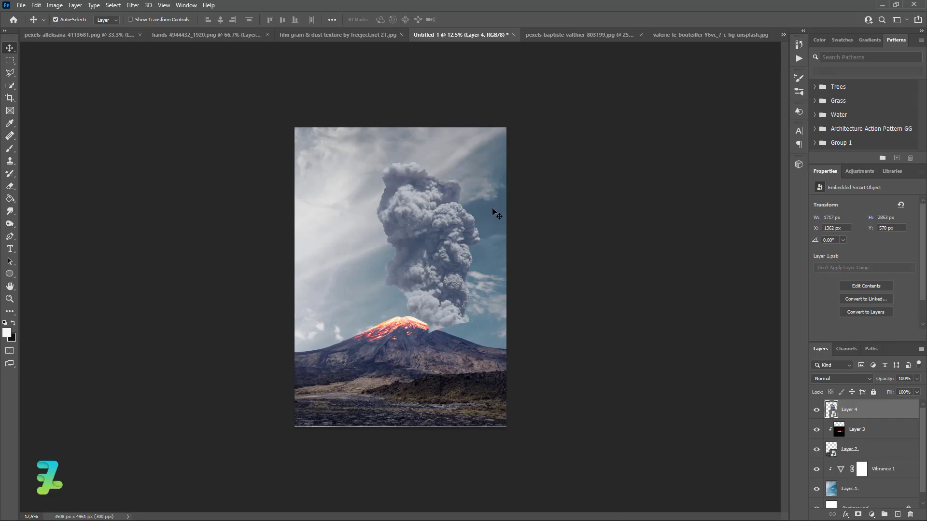
Place the smoke plume over the volcano's crater, rotate it about 12.12°, and lower it slightly onto the summit.
left_click_drag(440, 293, 397, 283)
key("ctrl+t")
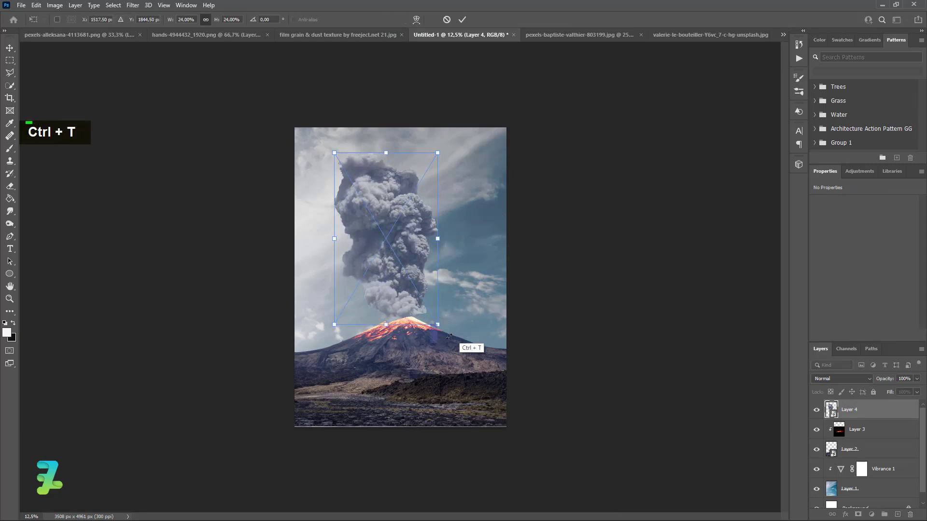
left_click_drag(449, 337, 430, 351)
left_click_drag(385, 261, 396, 265)
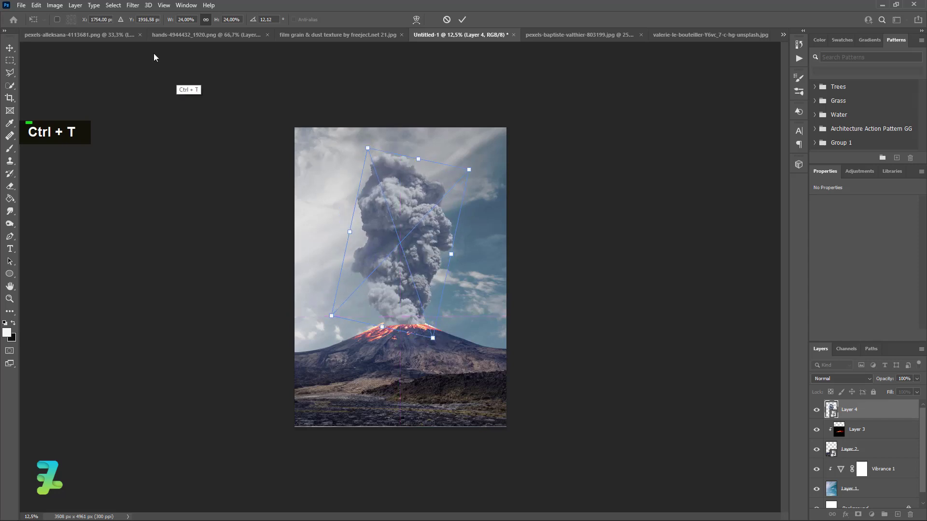
left_click(10, 48)
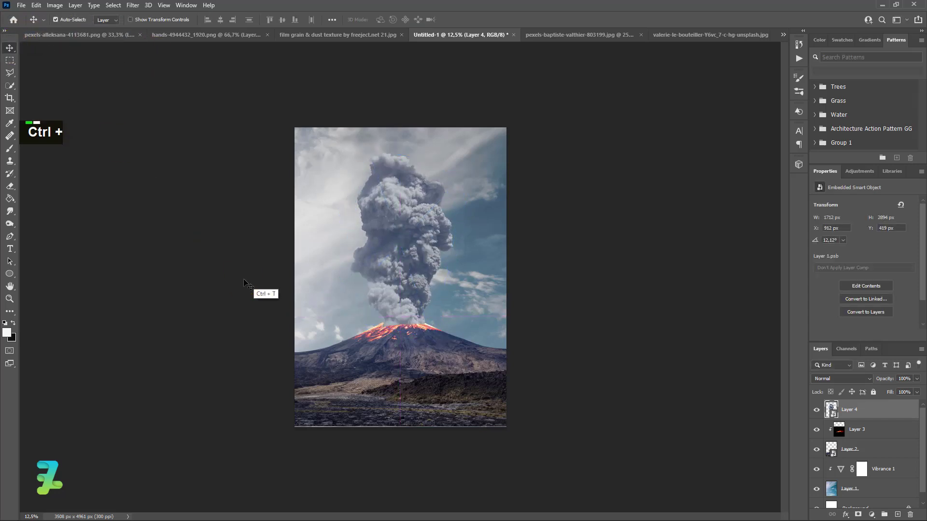
key("ctrl+equal")
key("ctrl+equal")
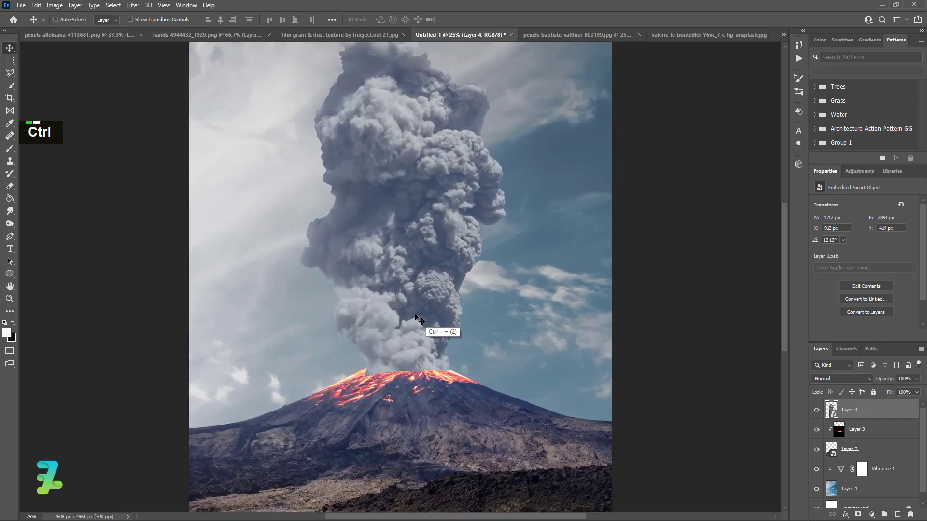
left_click_drag(454, 331, 454, 333)
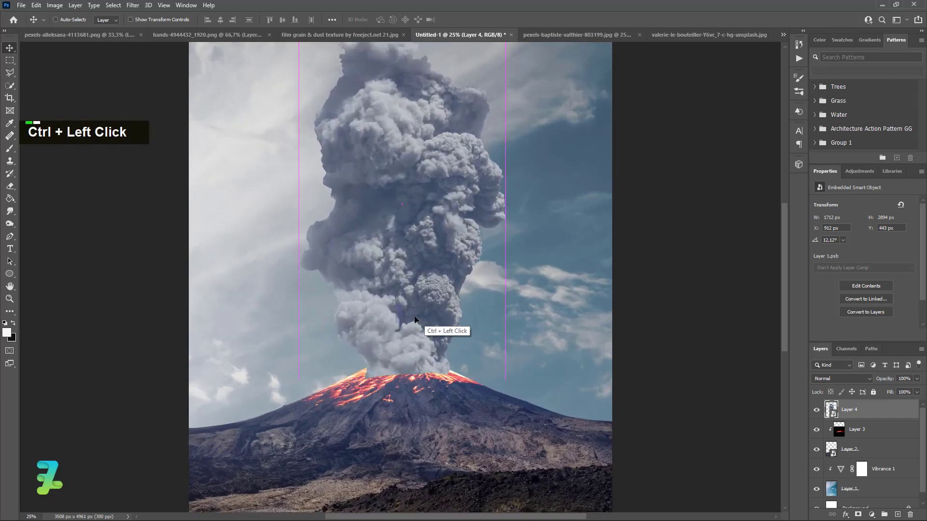
Add a layer mask to the smoke layer and brush it with #000000 along the plume's base to blend it into the crater.
left_click(9, 149)
left_click(855, 515)
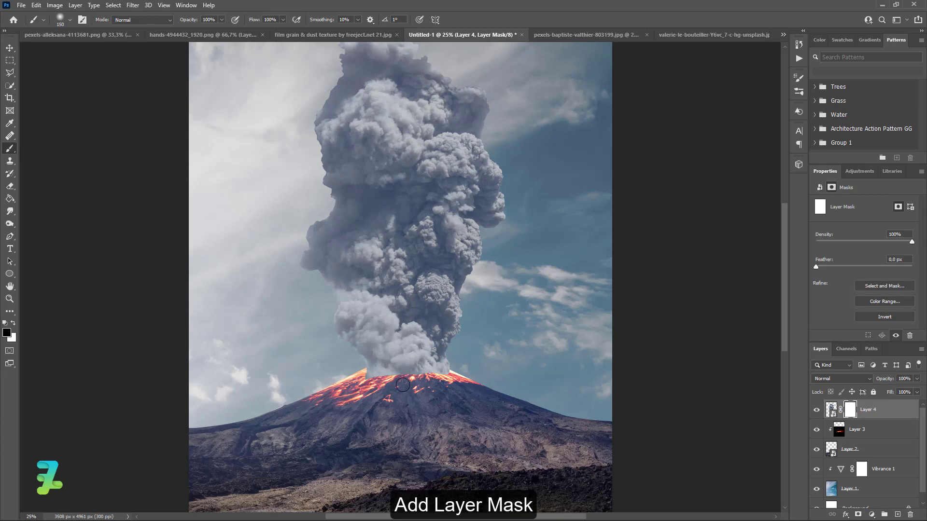
key("x")
left_click(7, 333)
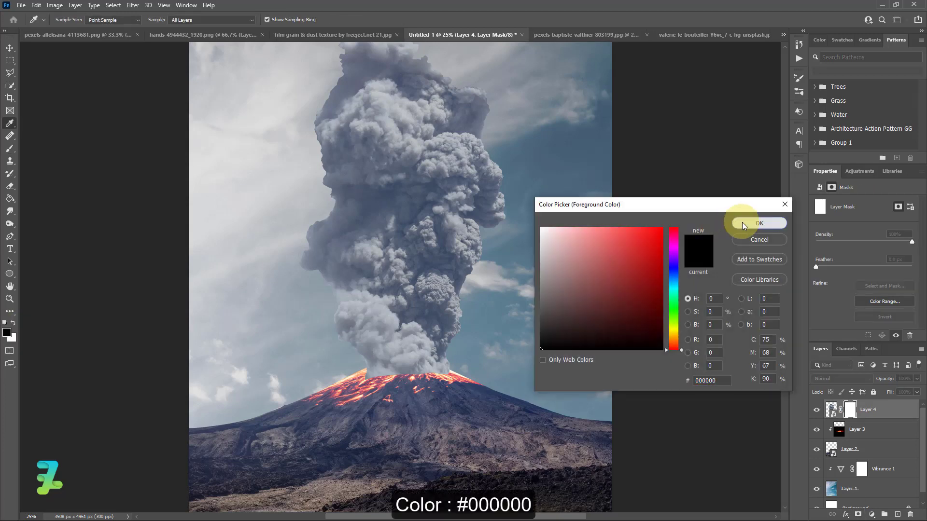
left_click(742, 223)
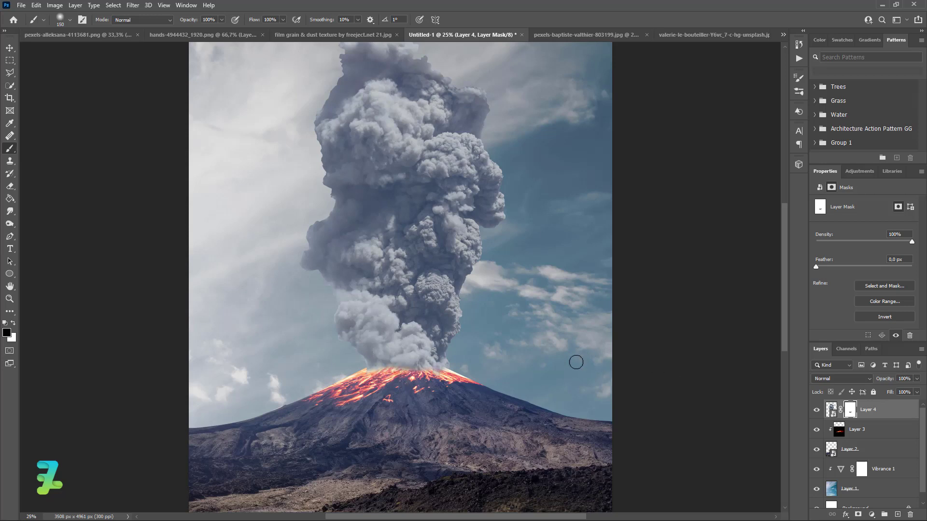
double_click(369, 375)
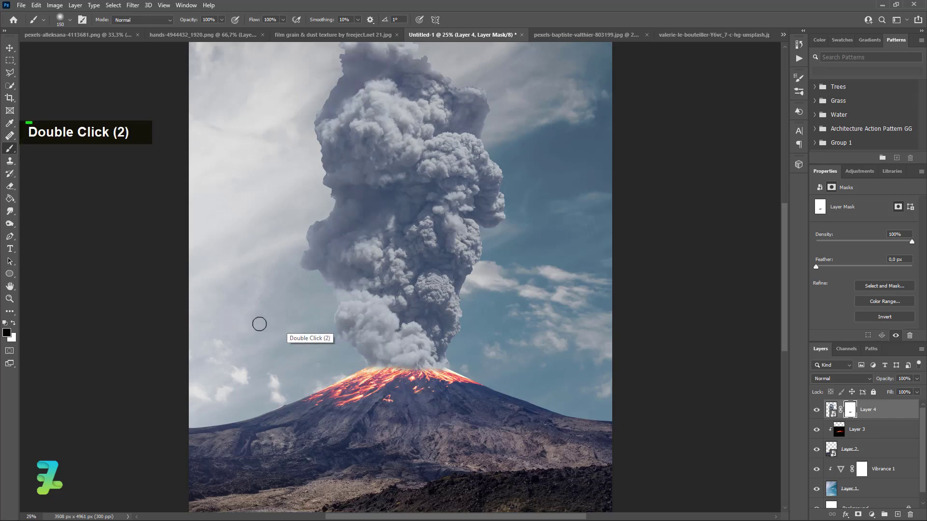
key("ctrl+minus")
key("ctrl+minus")
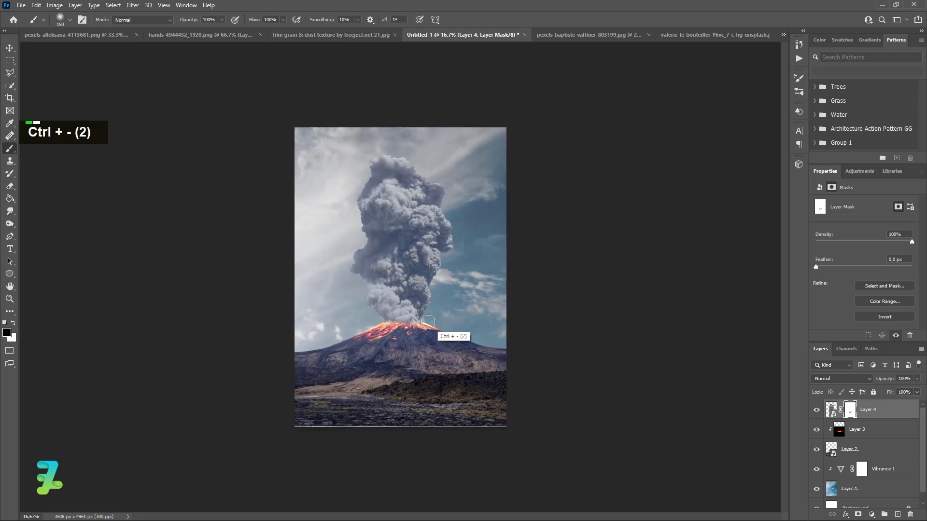
key("ctrl+equal")
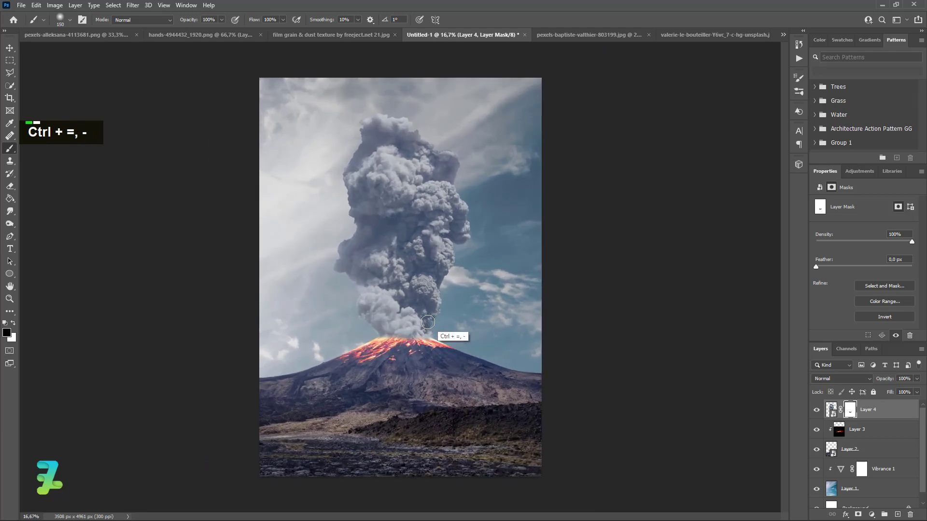
Copy the hand cutout from hands-4944432_1920.png into the Untitled-1 composition, dock the source window again and return to the composition.
left_click(175, 36)
right_click(175, 38)
left_click(204, 88)
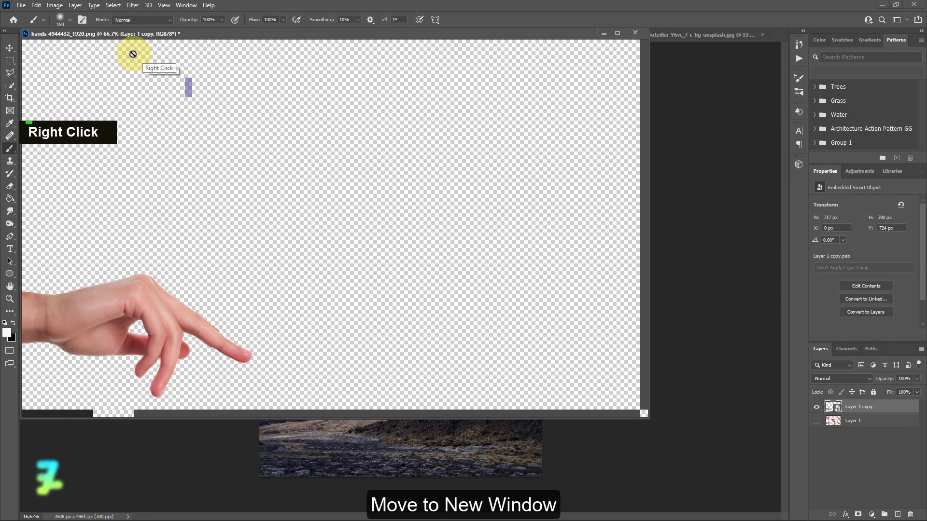
left_click_drag(152, 33, 194, 361)
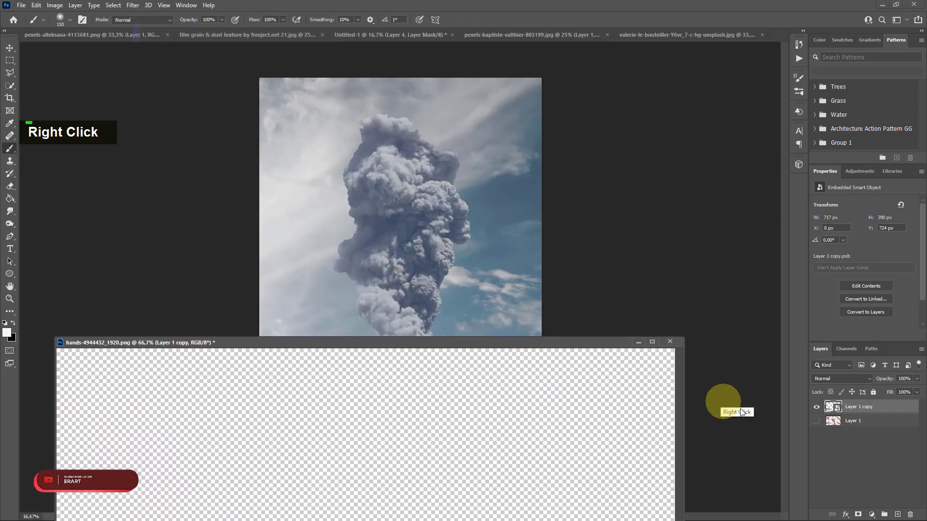
left_click_drag(829, 406, 473, 223)
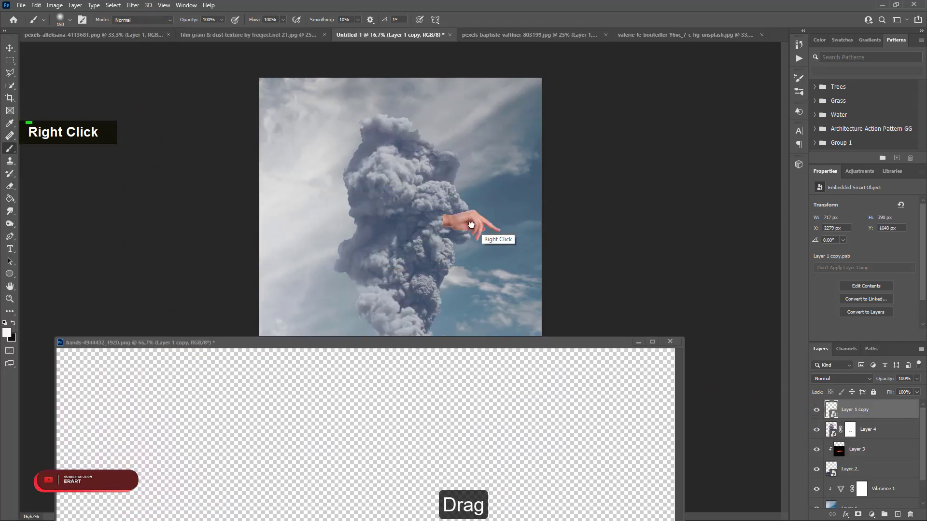
left_click_drag(528, 346, 606, 38)
double_click(278, 37)
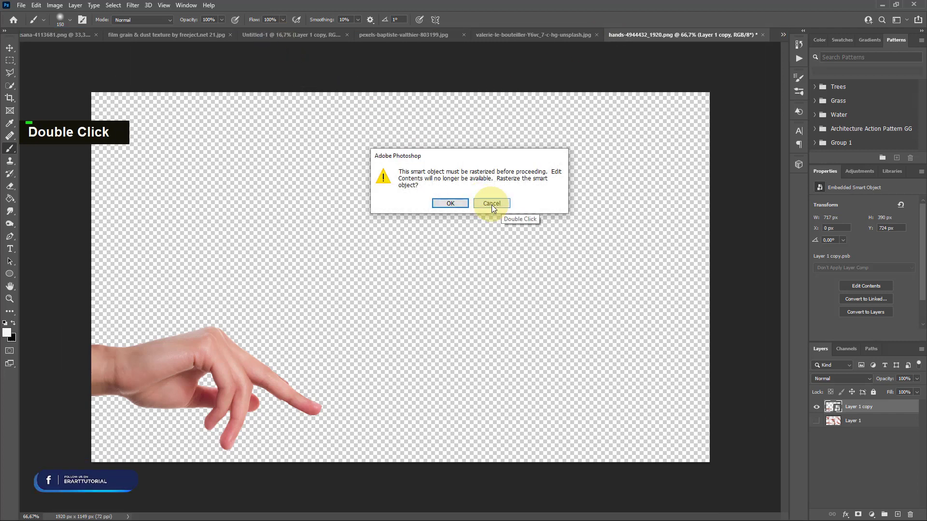
left_click(490, 203)
left_click(297, 36)
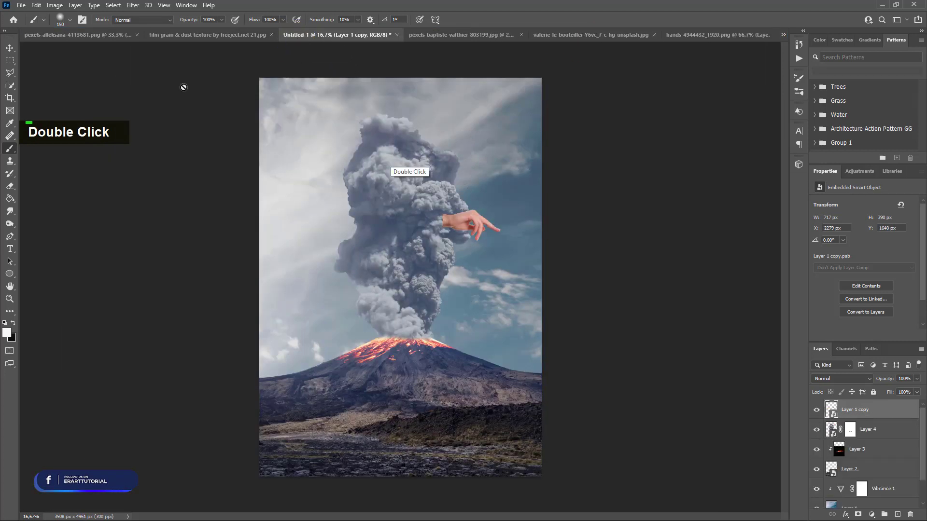
Flip the hand layer horizontally.
left_click(36, 5)
mouse_move(129, 228)
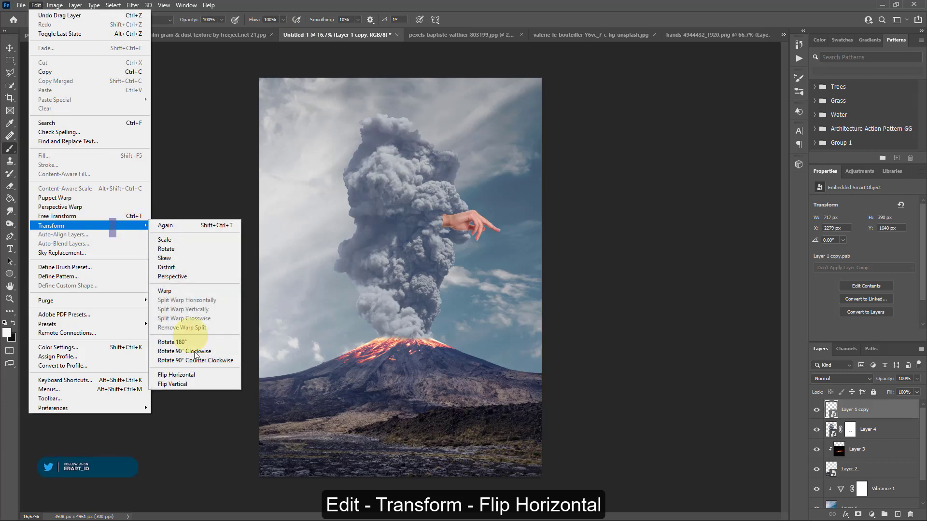
left_click(194, 374)
Scale the hand to about 67.9% and position it with the wrist at the canvas's right edge and the fingers over the plume.
key("ctrl+t")
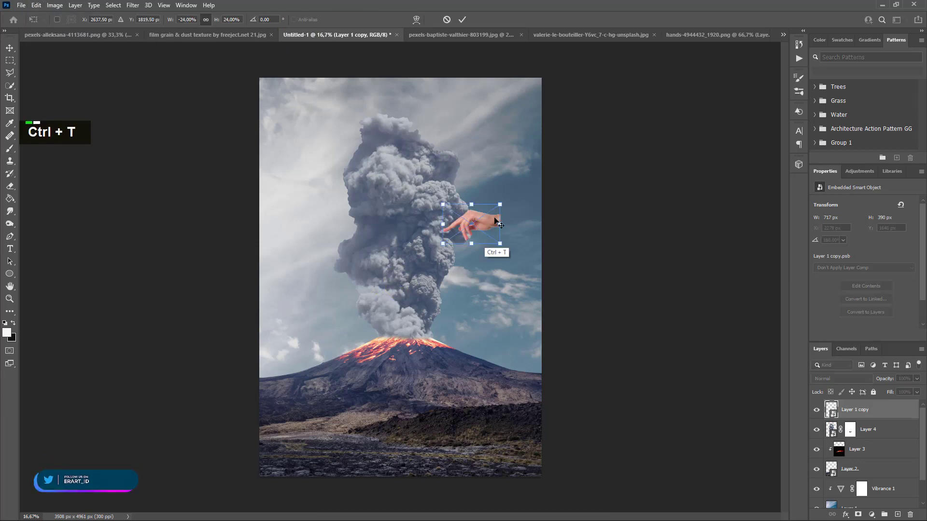
left_click_drag(500, 204, 544, 174)
left_click_drag(497, 223, 496, 218)
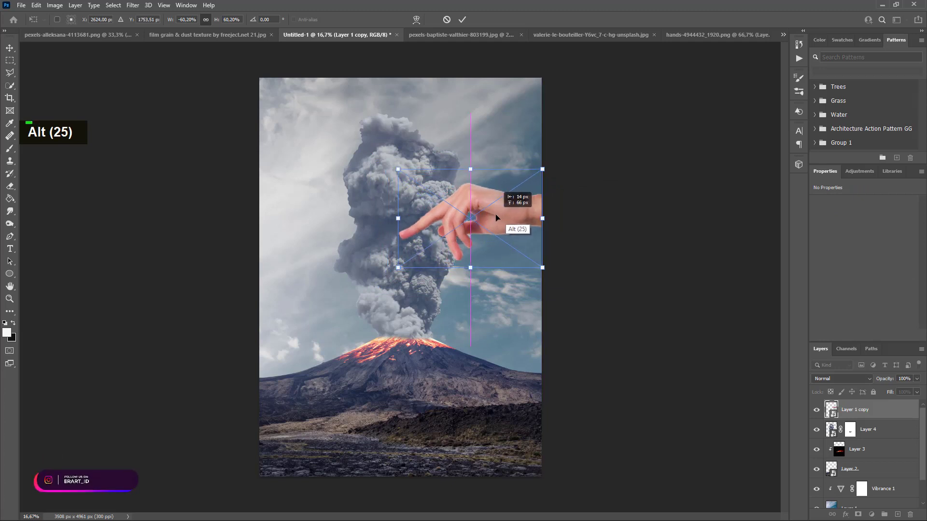
left_click_drag(395, 268, 370, 275)
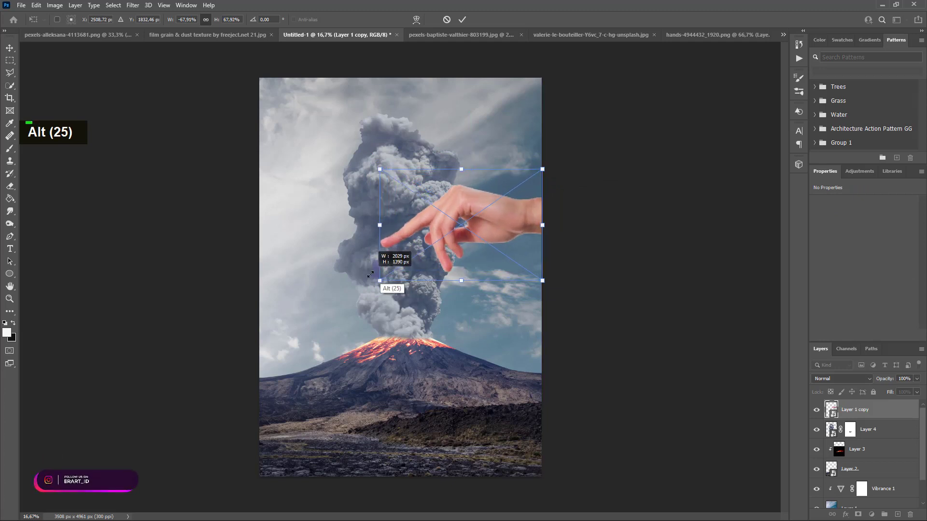
left_click_drag(510, 224, 508, 220)
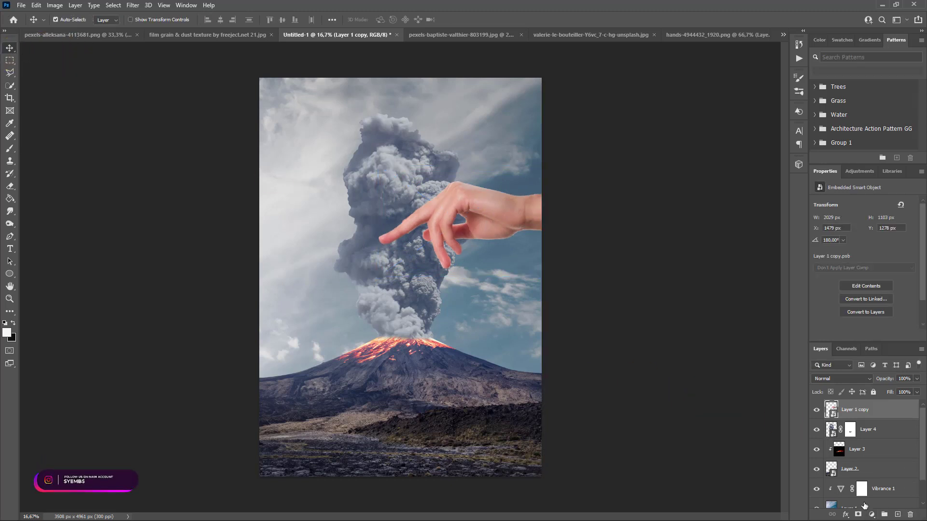
Add a Warming Filter (85) Photo Filter adjustment layer and clip it to the hand layer.
left_click(872, 514)
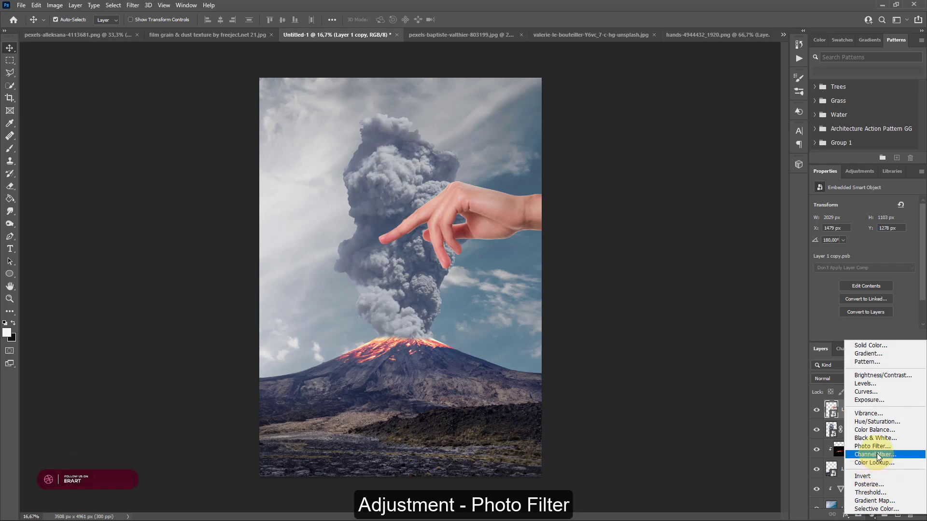
left_click(875, 446)
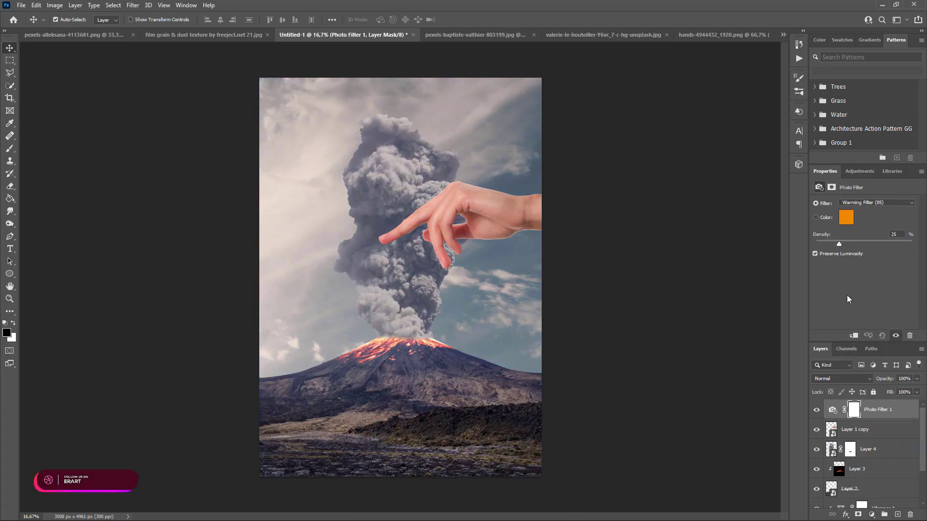
left_click(854, 336)
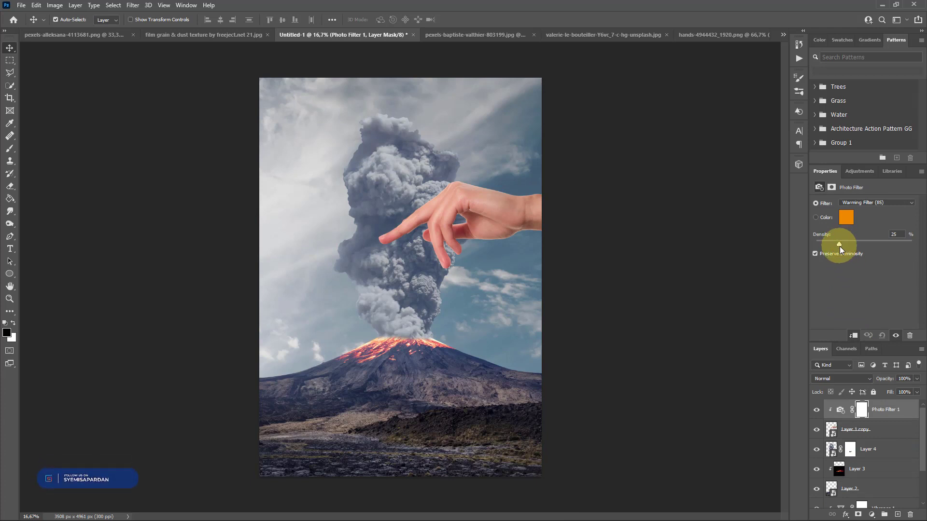
Add a Levels adjustment clipped to the hand and darken its shadows with a black input level of 77, leaving output white at 255.
left_click(871, 516)
left_click(904, 381)
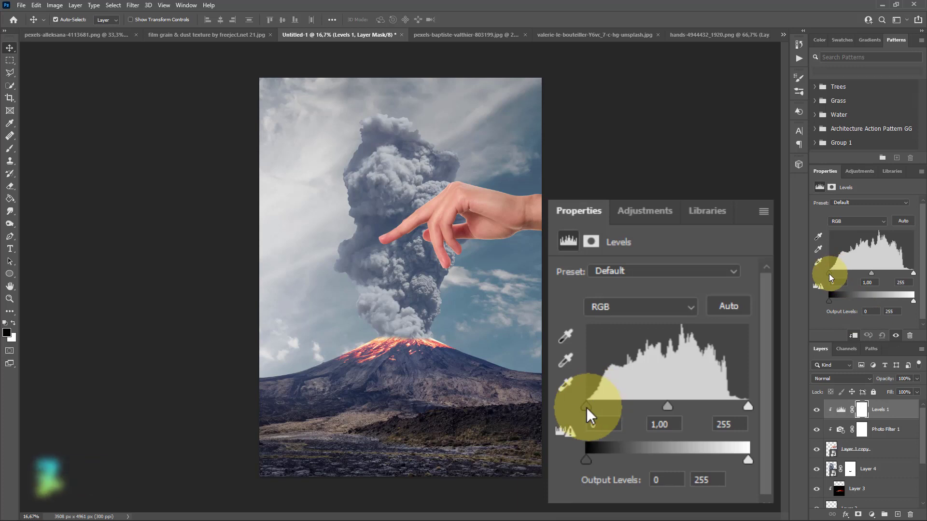
left_click_drag(829, 273, 856, 284)
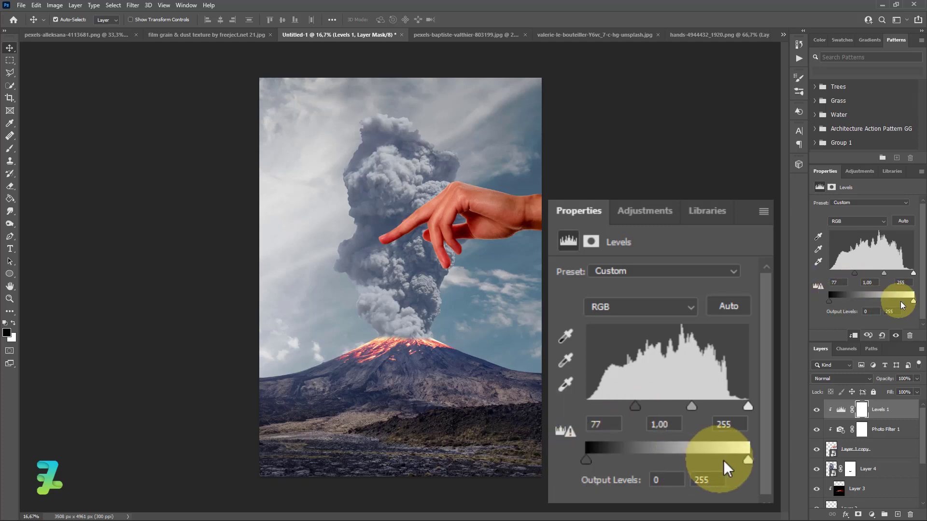
left_click_drag(912, 301, 905, 303)
left_click_drag(737, 450, 760, 451)
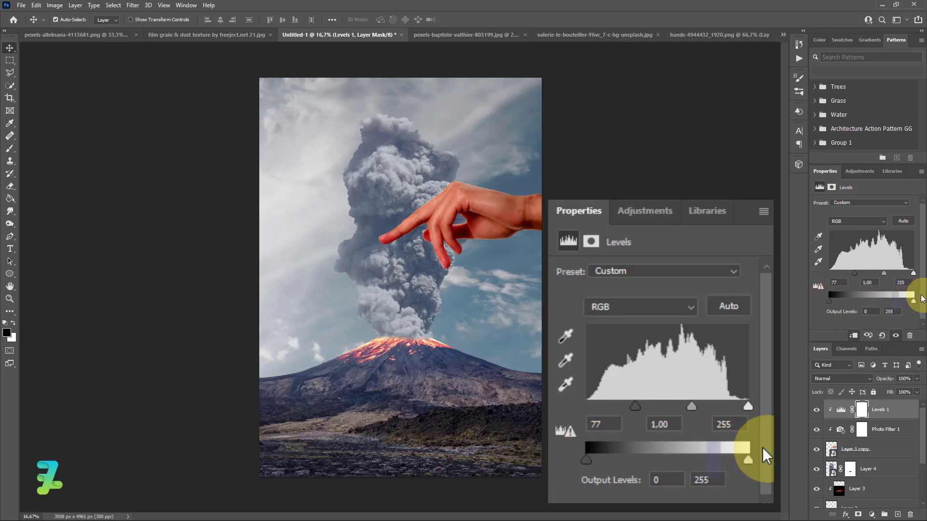
Refine the hand's Levels to black input 73 and midtones 1.05, and add a clipped Curves adjustment lowering input 80 to output 70.
left_click_drag(690, 405, 616, 408)
left_click_drag(845, 274, 853, 273)
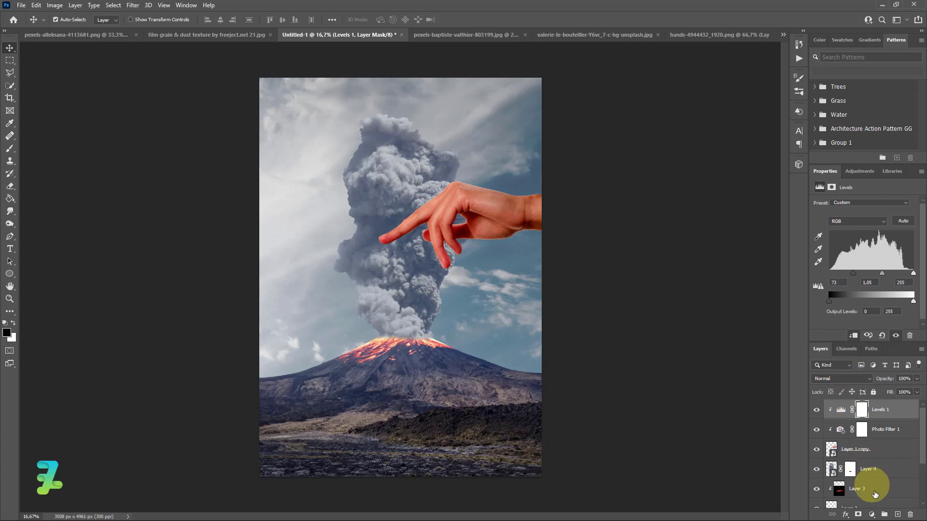
left_click(871, 514)
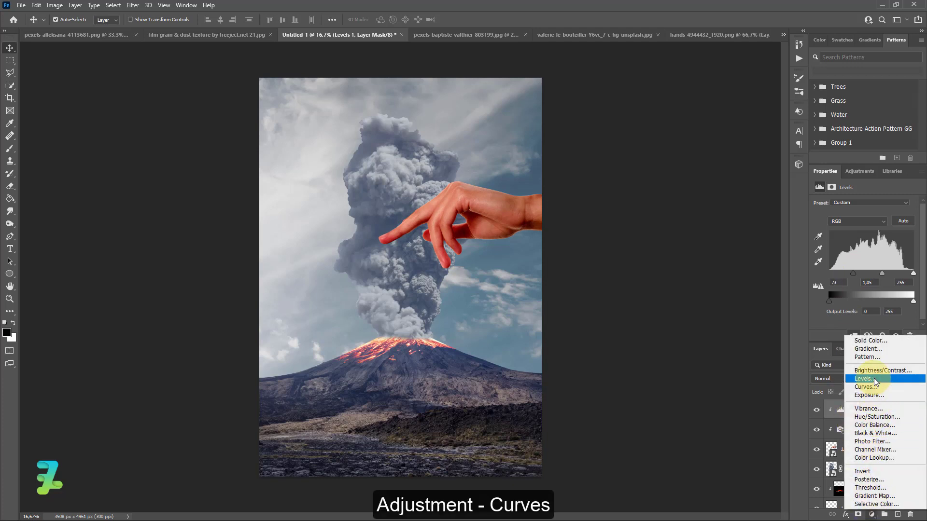
left_click(864, 386)
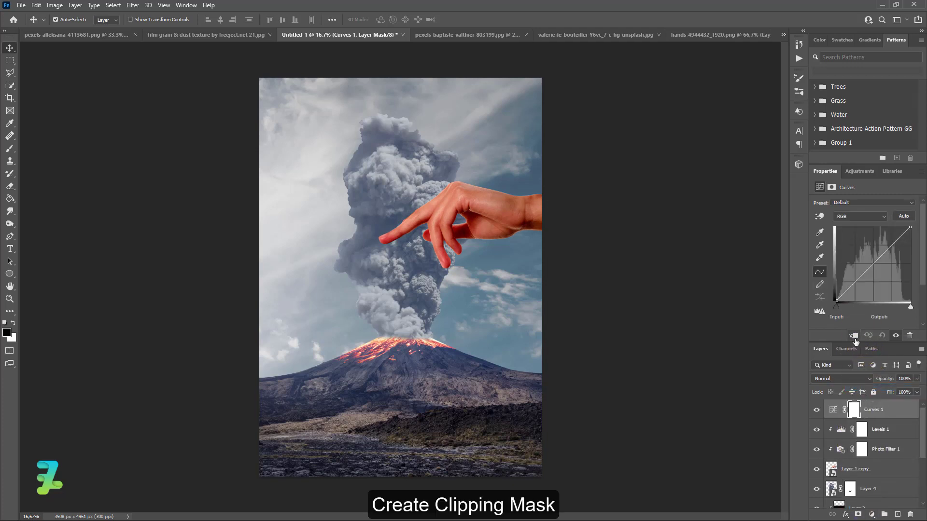
left_click_drag(865, 274, 860, 280)
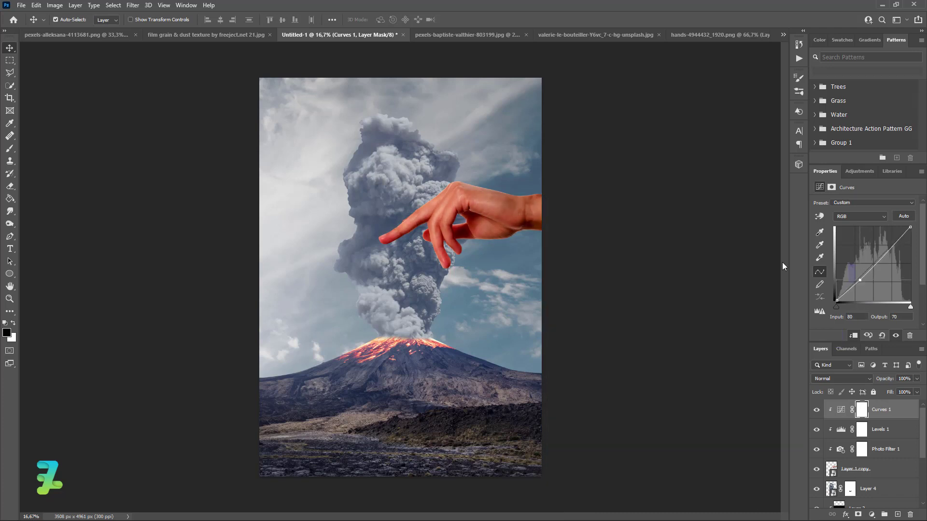
Copy the cut-out hand with the cola bottle from pexels-alleksana-4113681.png into the Untitled-1 composite as the topmost layer.
left_click(78, 39)
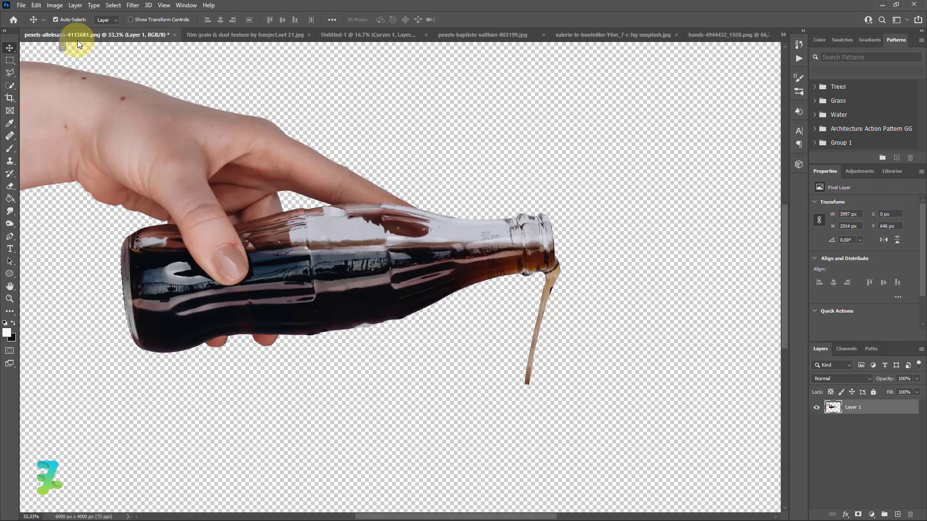
right_click(77, 40)
left_click(120, 89)
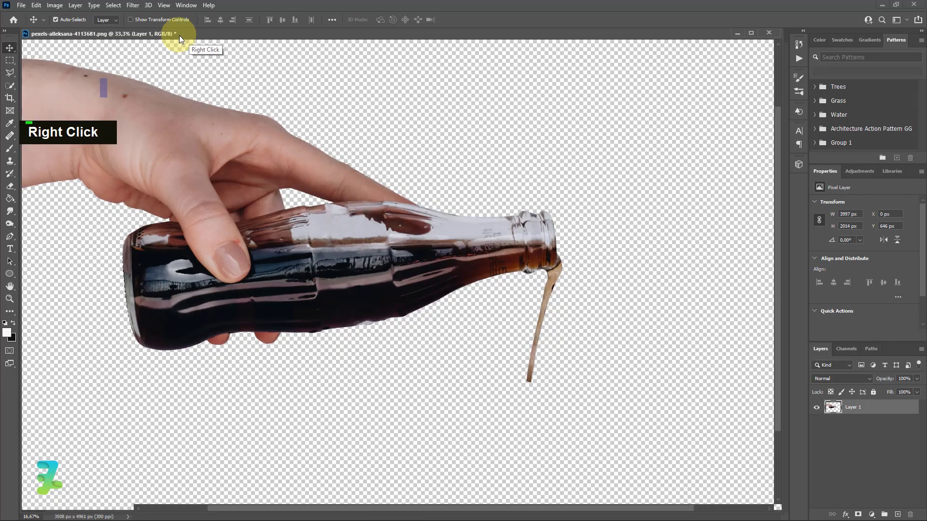
left_click_drag(179, 36, 193, 323)
left_click_drag(821, 407, 384, 206)
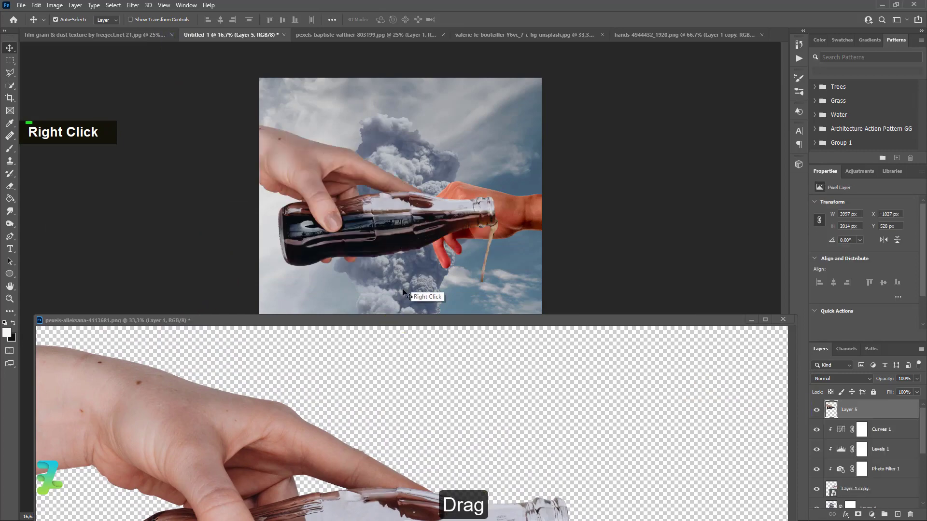
left_click_drag(403, 320, 551, 37)
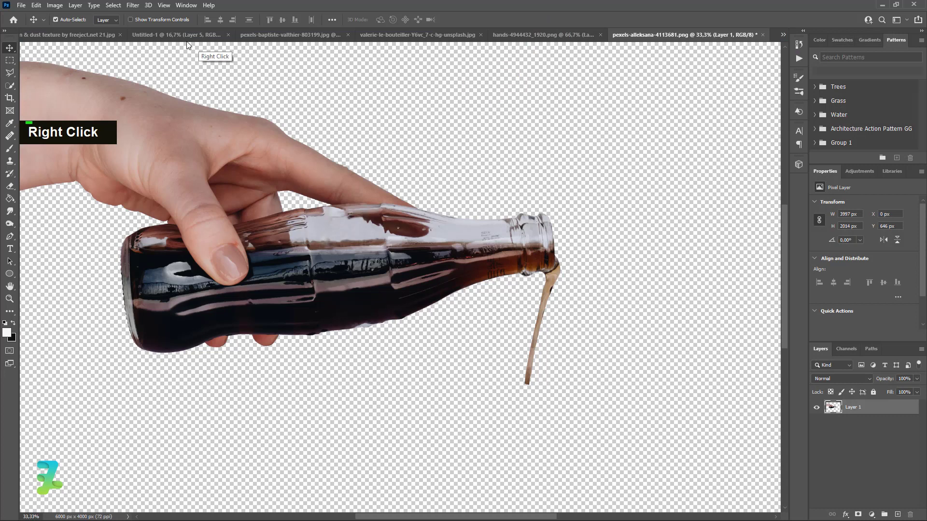
left_click(187, 36)
Scale the bottle layer to about 66.2%, rotate it about 5.7°, and place it over the upper plume with the wrist at the canvas's left edge.
key("ctrl")
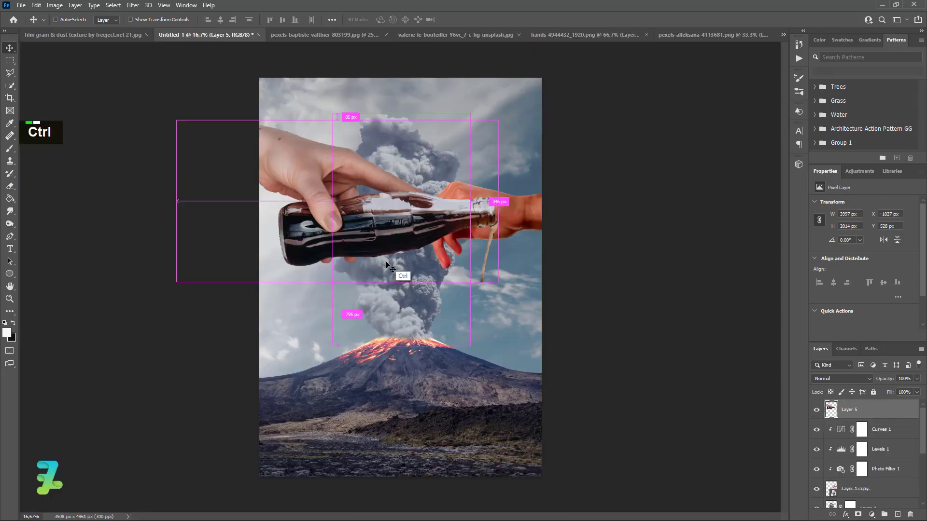
key("ctrl+t")
left_click_drag(497, 282, 444, 255)
left_click_drag(381, 209, 369, 160)
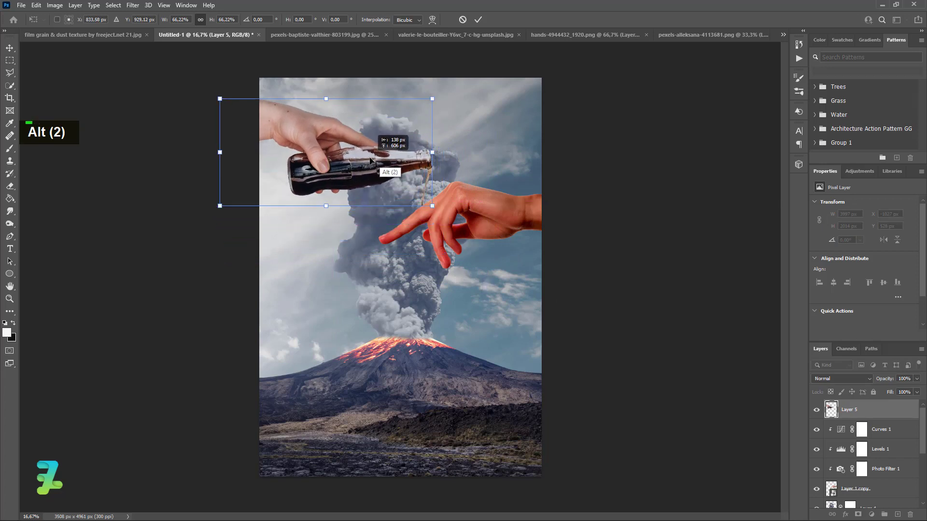
left_click_drag(469, 240, 464, 254)
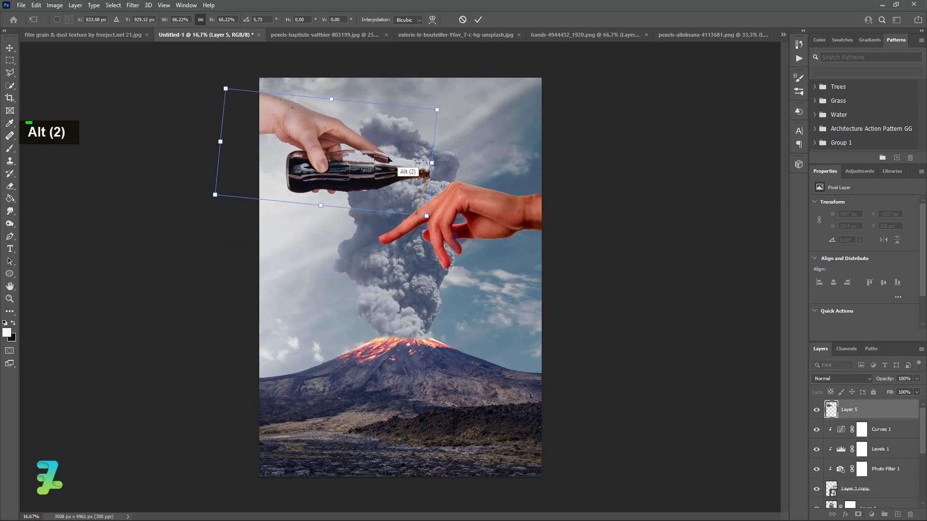
left_click_drag(389, 160, 383, 145)
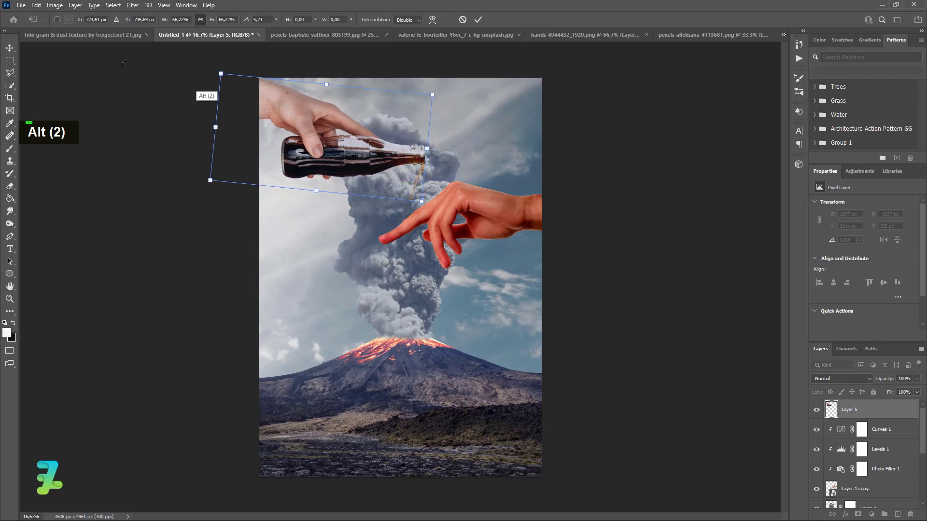
left_click(10, 48)
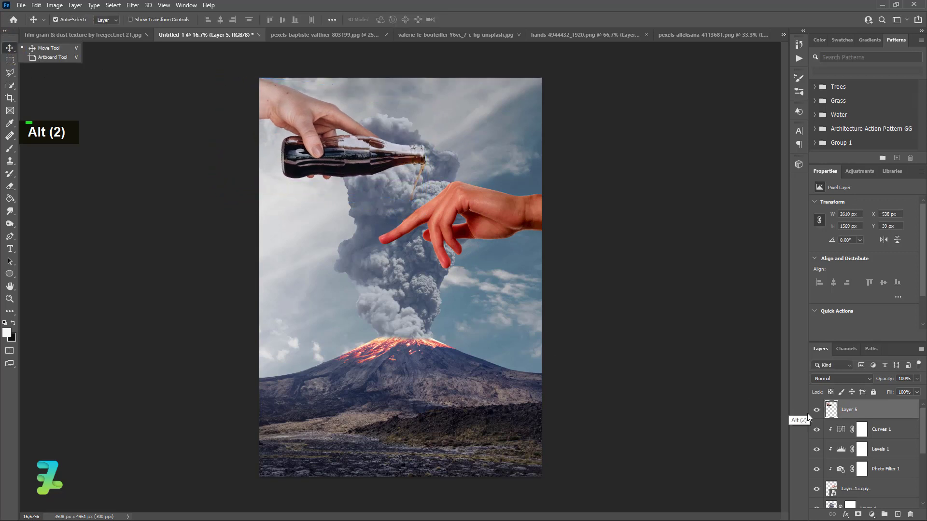
Add a Vibrance adjustment above the red hand's Curves layer, clipped to the hand, with vibrance set to -34.
left_click(845, 436)
left_click(872, 515)
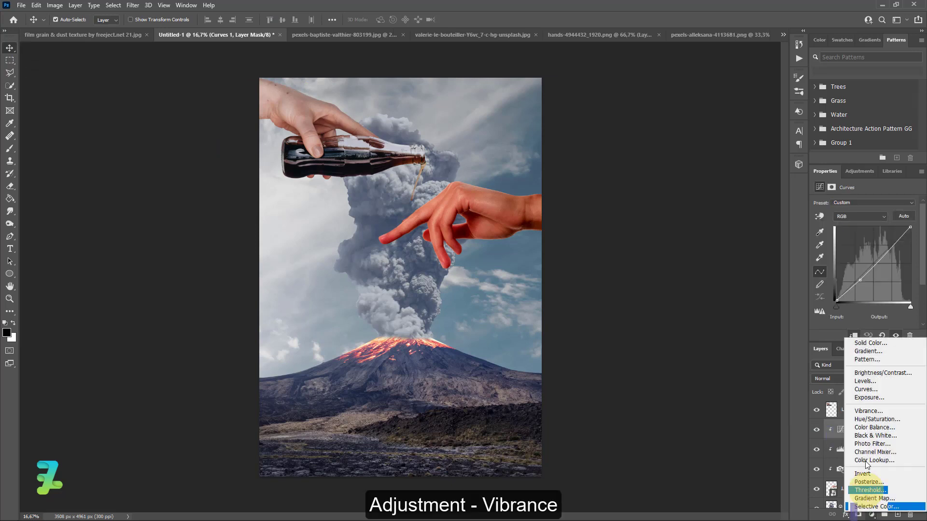
left_click(864, 411)
left_click_drag(864, 213, 850, 219)
Add a Brightness/Contrast adjustment clipped to the bottle layer and slightly raise its contrast.
left_click(875, 411)
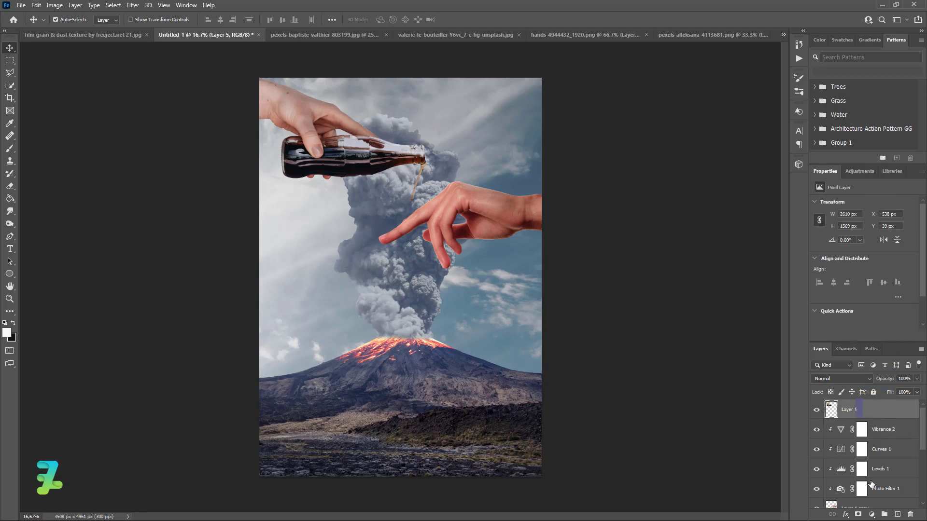
left_click(873, 514)
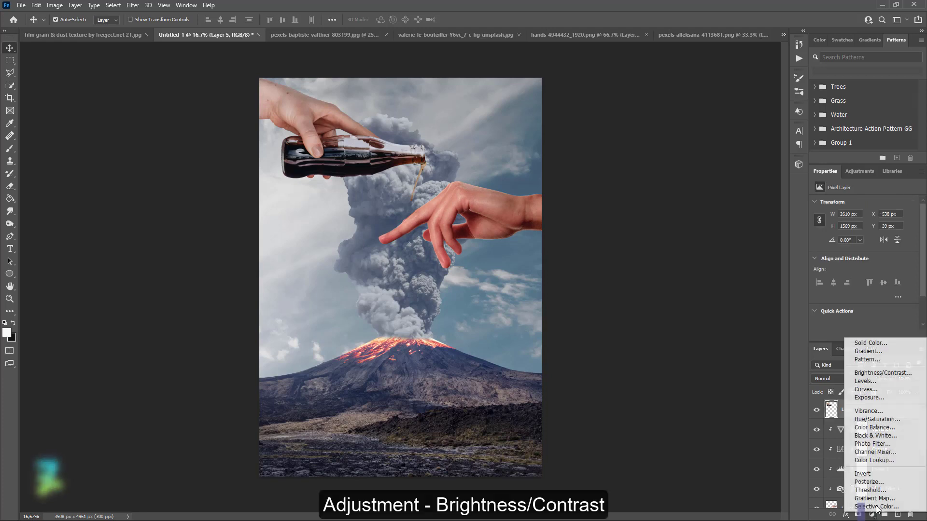
left_click(869, 377)
left_click(858, 337)
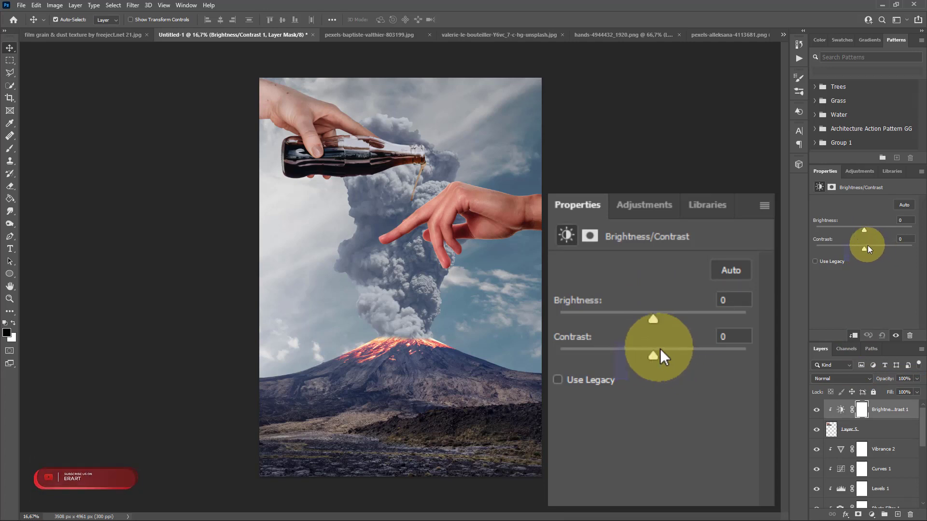
mouse_move(863, 250)
left_mouse_down()
mouse_move(888, 254)
mouse_move(869, 258)
mouse_move(877, 257)
mouse_move(864, 230)
mouse_move(856, 231)
mouse_move(871, 241)
left_mouse_up()
Duplicate the bottle layer beneath its Brightness/Contrast adjustment and make the original Layer 5 active.
left_click(837, 434)
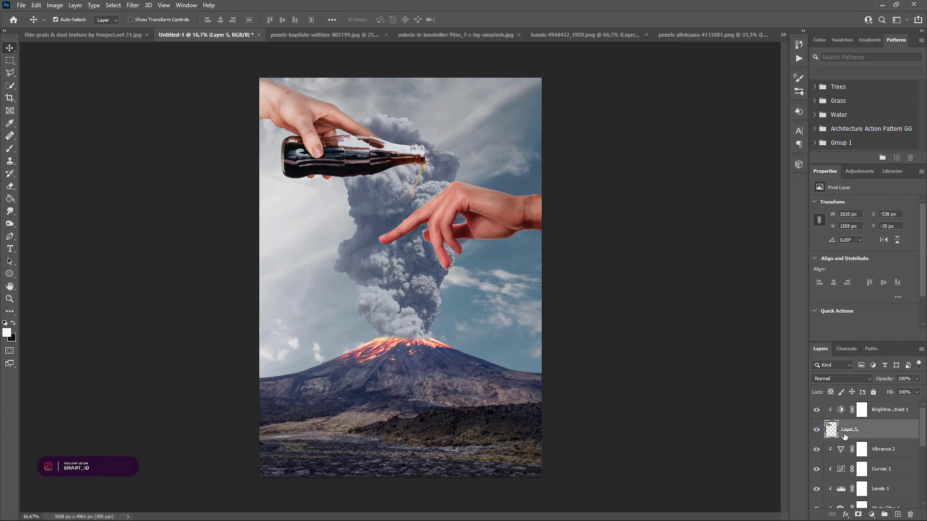
key("ctrl+j")
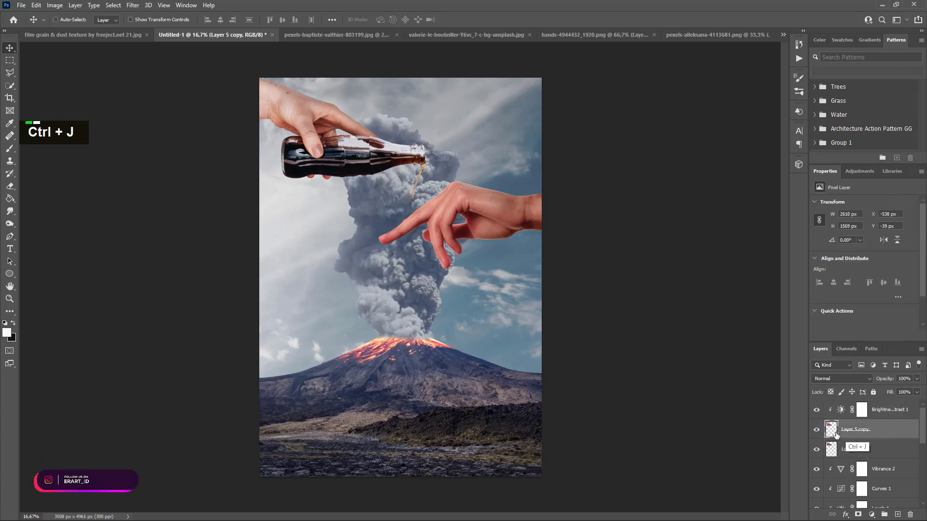
double_click(837, 447)
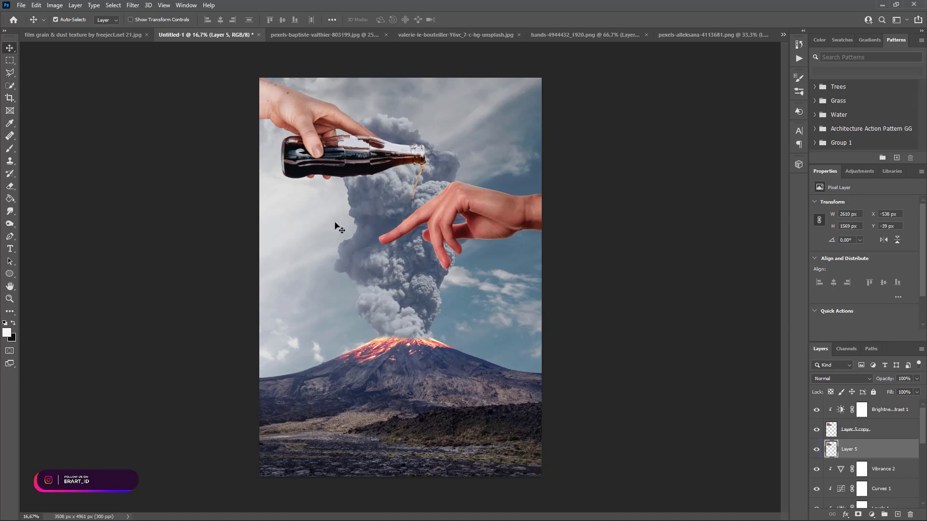
Select the liquid stream falling from the bottle's mouth on Layer 5 with the Polygonal Lasso tool.
key("ctrl+equal")
key("ctrl+equal")
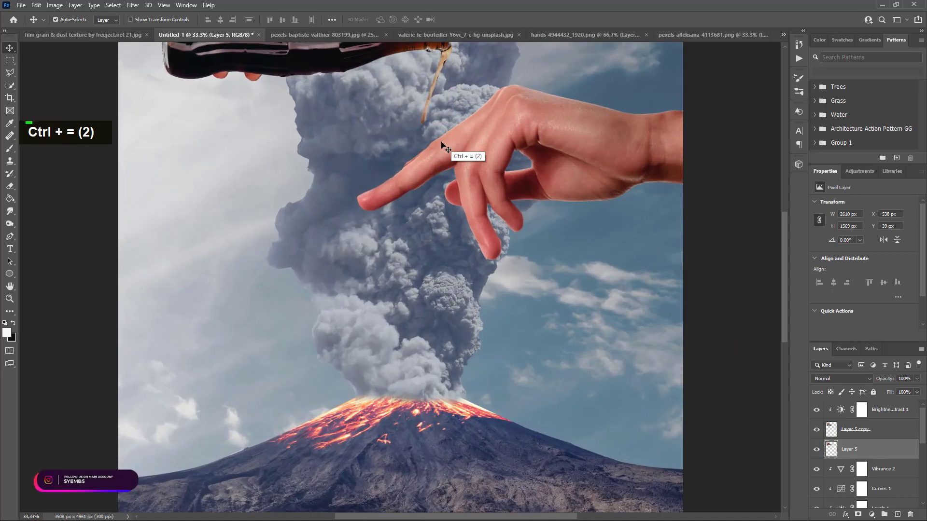
scroll(442, 145, "up", 9)
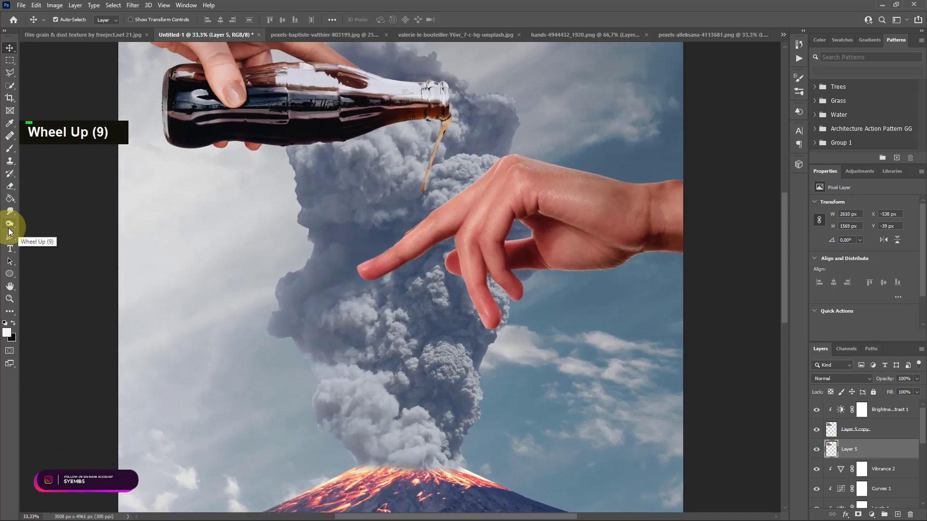
right_click(10, 73)
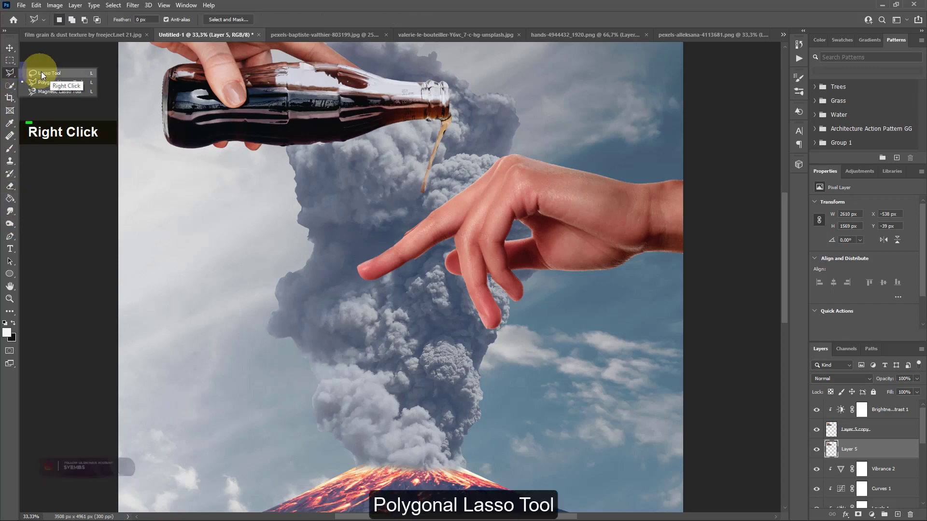
left_click(68, 82)
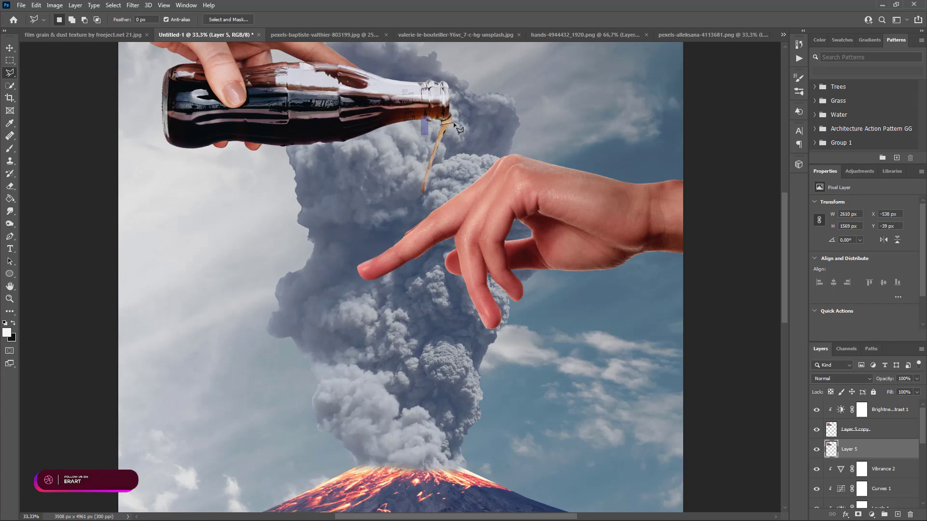
left_click(434, 198)
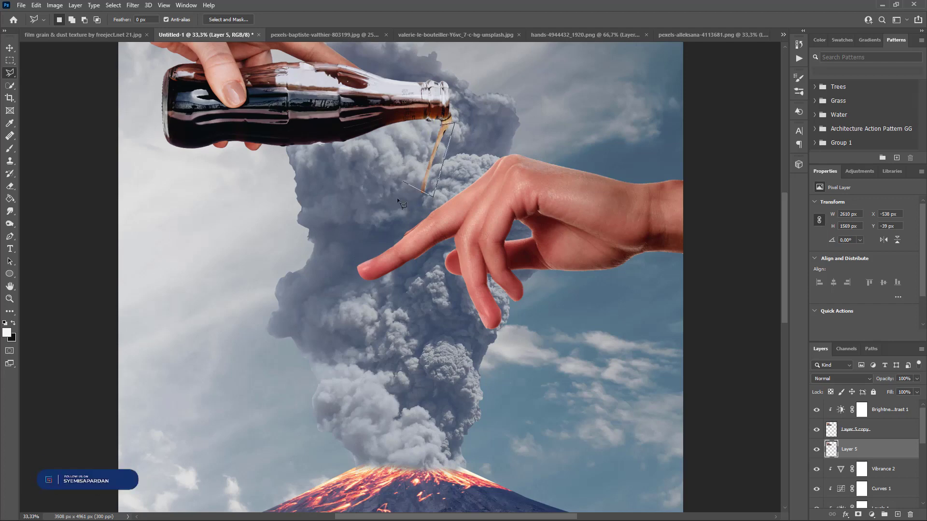
left_click(397, 200)
left_click(444, 129)
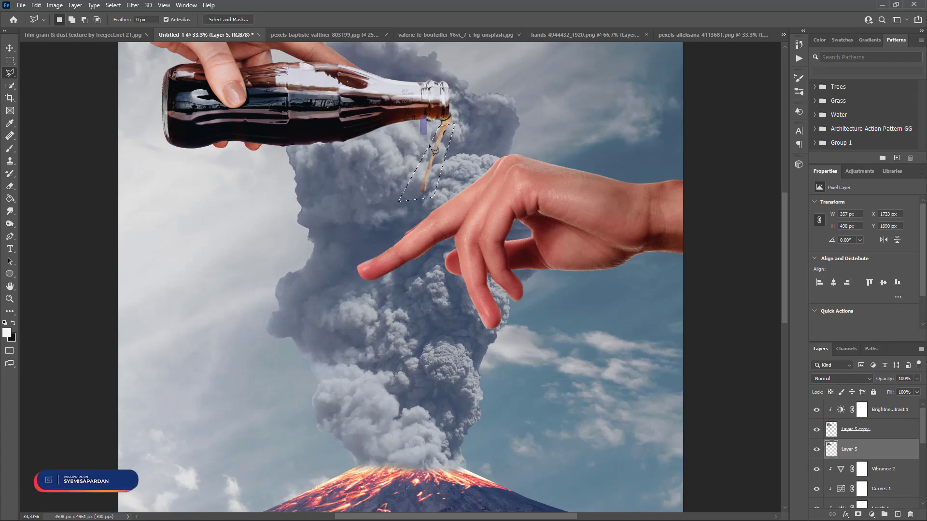
Copy the selected liquid stream to its own layer and delete the original Layer 5 beneath it.
left_click(9, 48)
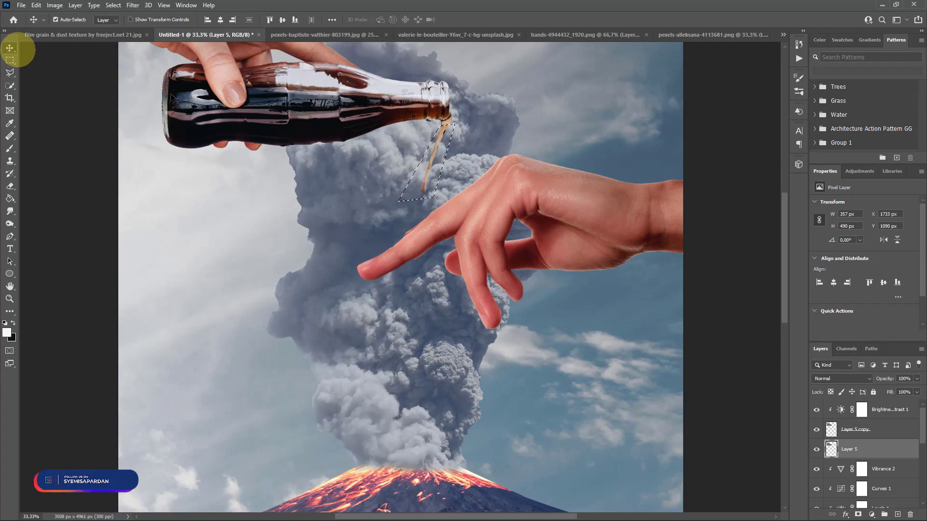
key("ctrl+j")
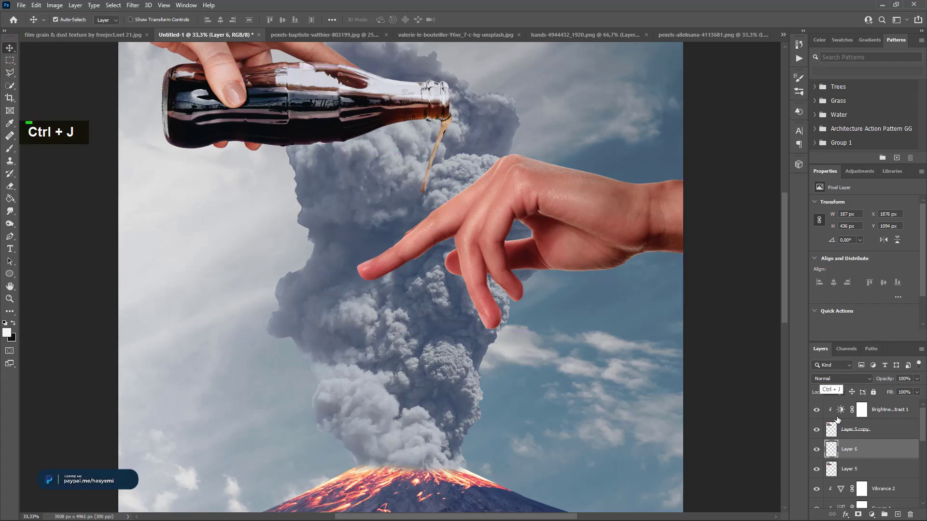
left_click(834, 468)
key("Delete")
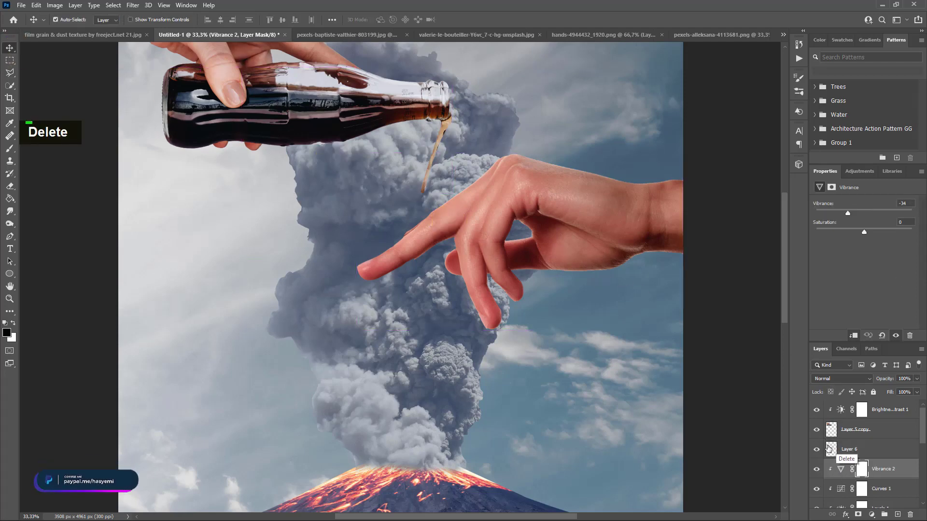
Warp the liquid stream into a longer, curved pour about 274 x 1224 px ending below the pointing finger, and move its layer to the top.
left_click(830, 450)
key("ctrl+t")
right_click(439, 152)
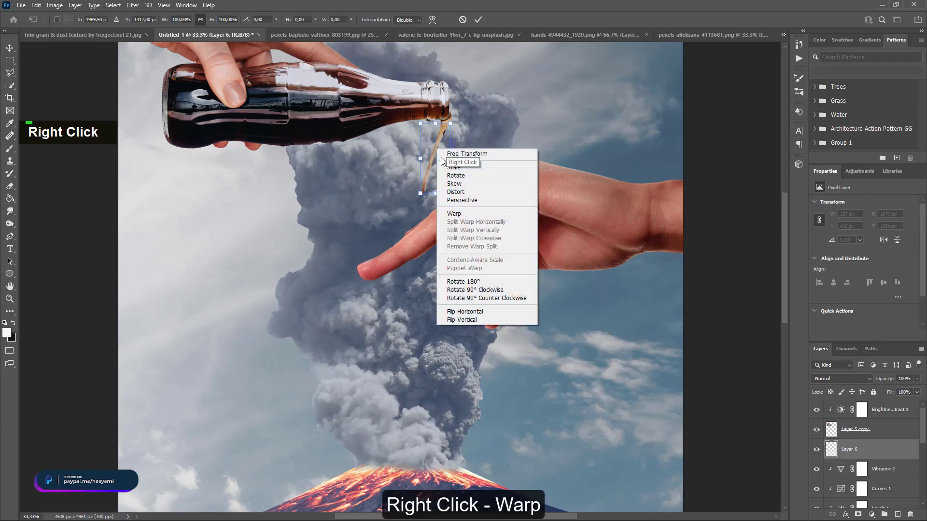
left_click(443, 211)
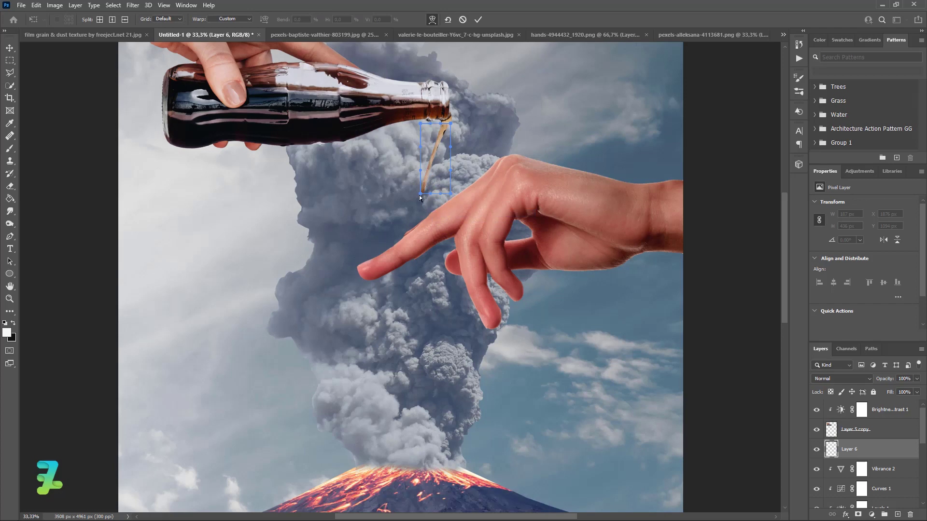
left_click_drag(420, 194, 385, 329)
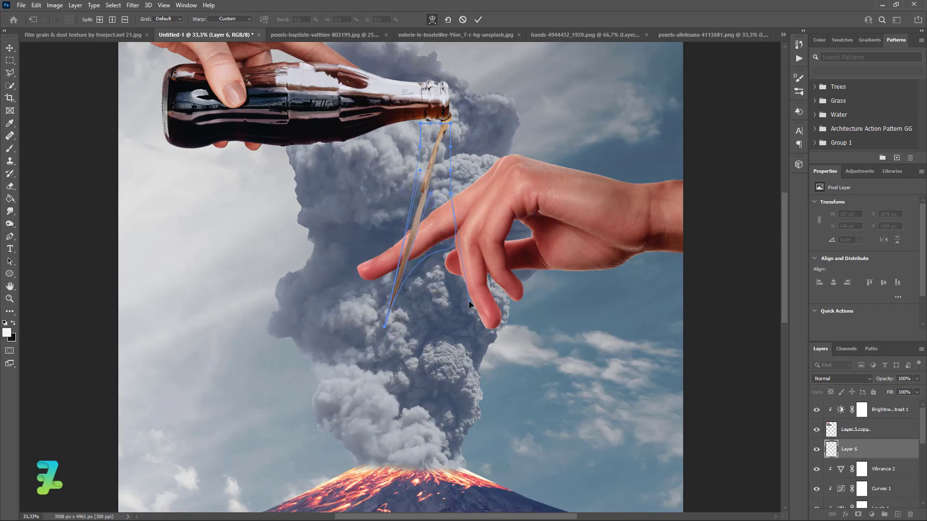
left_click_drag(469, 304, 464, 300)
left_click_drag(420, 171, 405, 190)
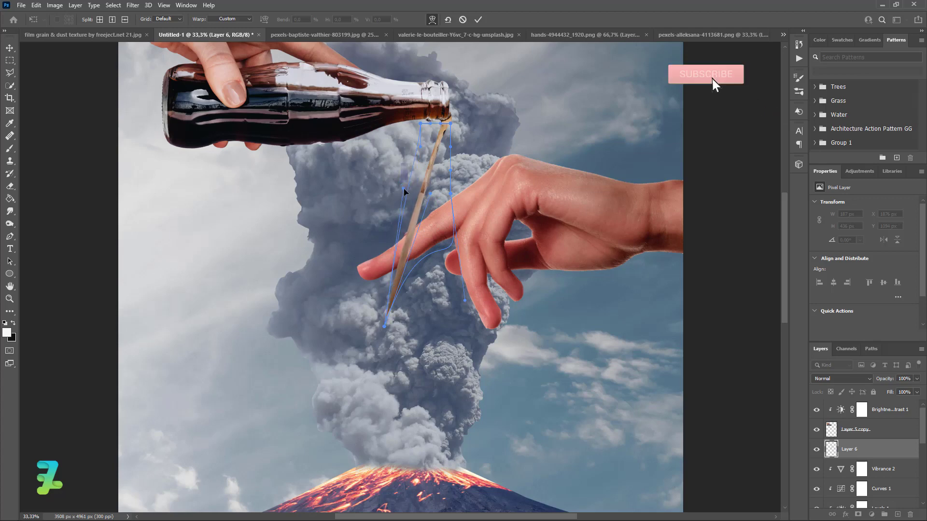
left_click_drag(386, 328, 407, 325)
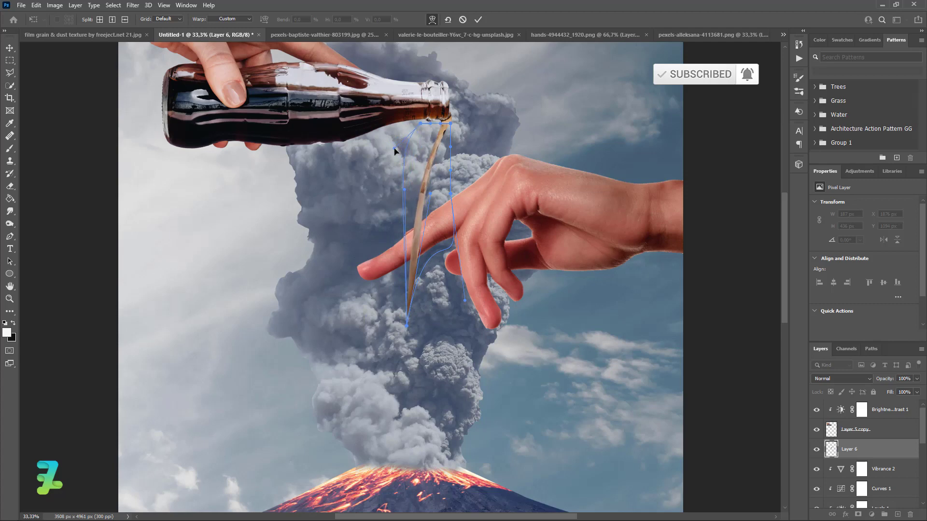
double_click(13, 51)
left_click_drag(832, 450, 840, 408)
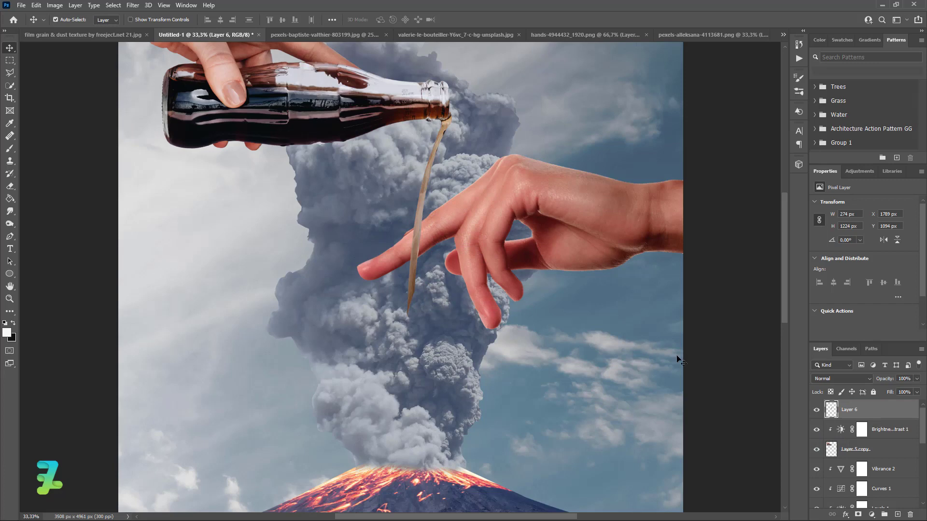
Group Layer 6, the Brightness/Contrast adjustment and Layer 5 copy, and move the group beneath the pointing hand's Layer 1 copy.
left_click(788, 314)
mouse_move(785, 303)
left_mouse_down()
mouse_move(791, 326)
mouse_move(792, 302)
left_mouse_up()
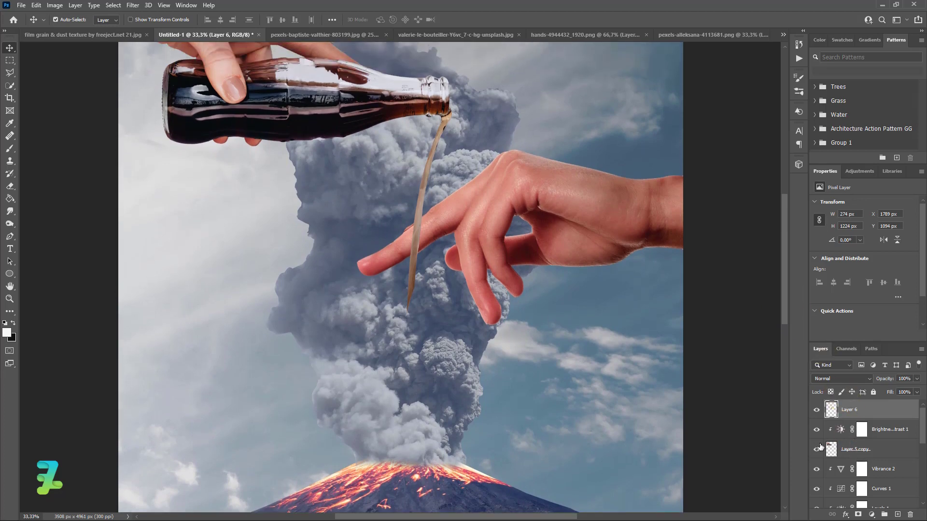
scroll(819, 448, "down", 2)
scroll(869, 450, "up", 2)
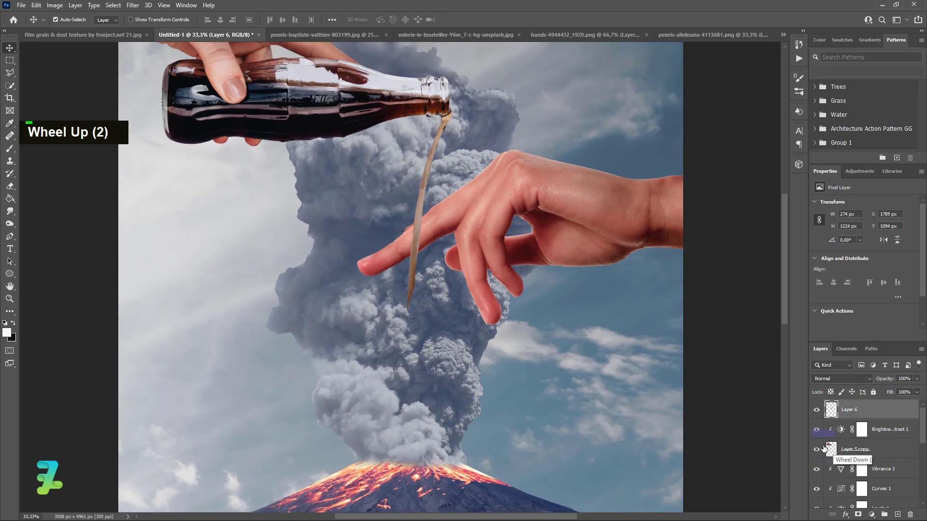
left_click(870, 450, "shift")
key("ctrl+g")
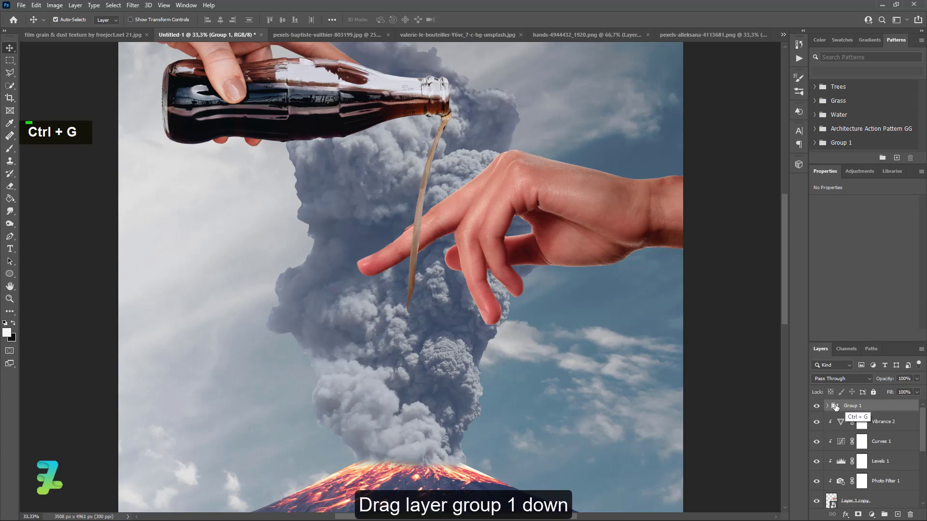
left_click_drag(850, 405, 864, 469)
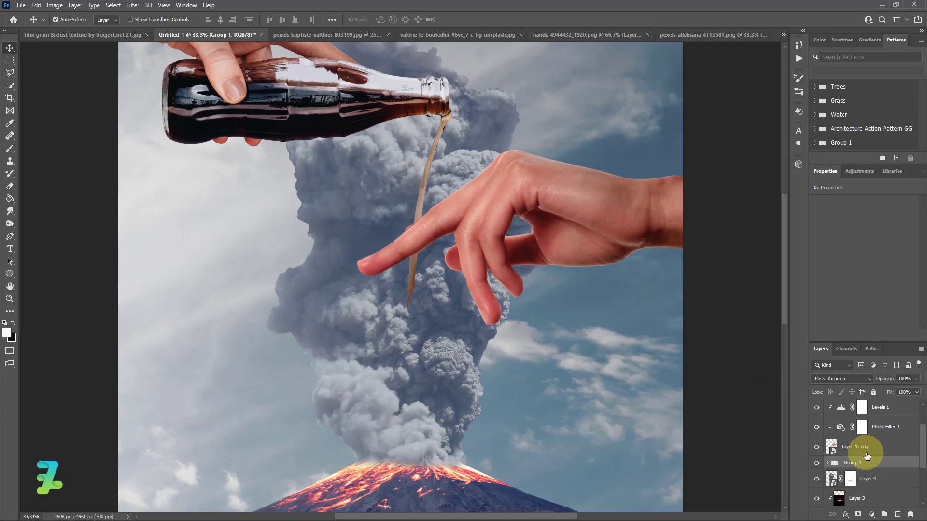
Add a new empty layer above the Vibrance 2 adjustment.
scroll(890, 464, "up", 5)
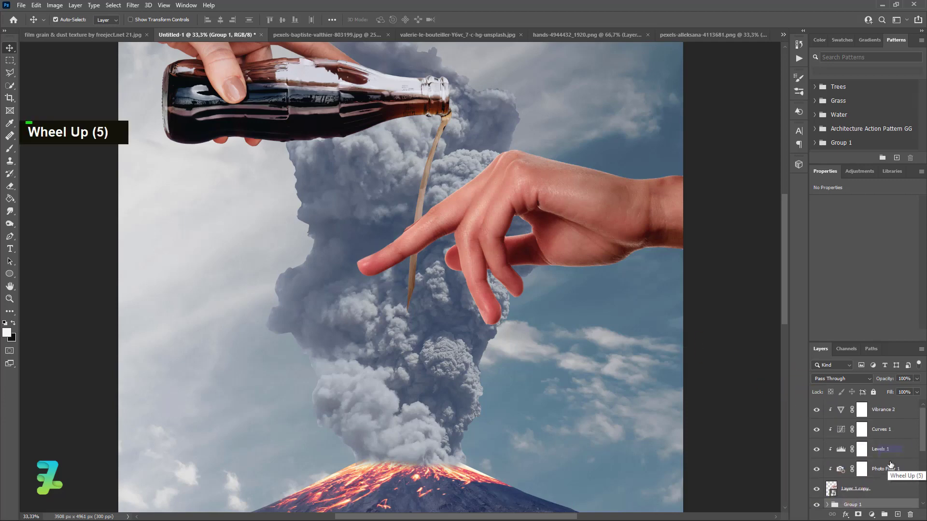
left_click(885, 410)
left_click(896, 513)
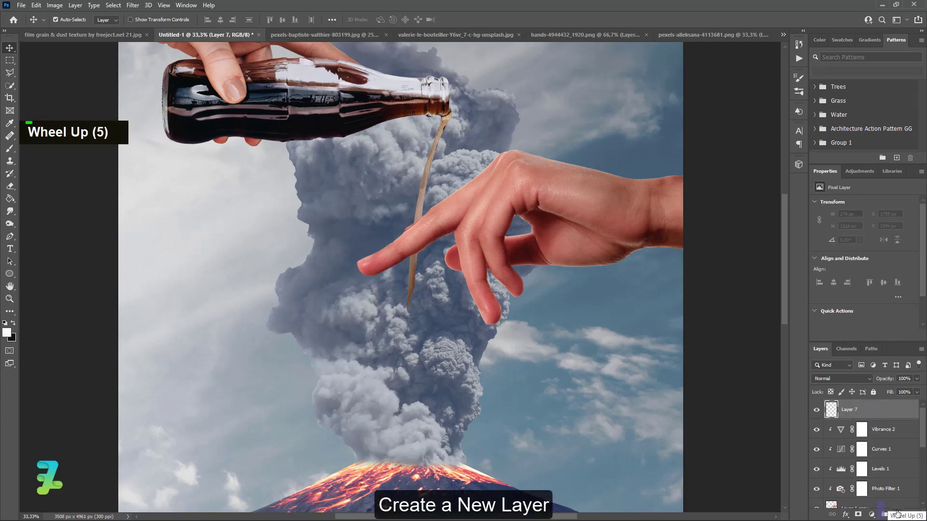
Draw a circle about 195 px wide with the Ellipse tool at the stream's lower end, filled light grey #e7e7e7 without a stroke.
key("x")
right_click(9, 275)
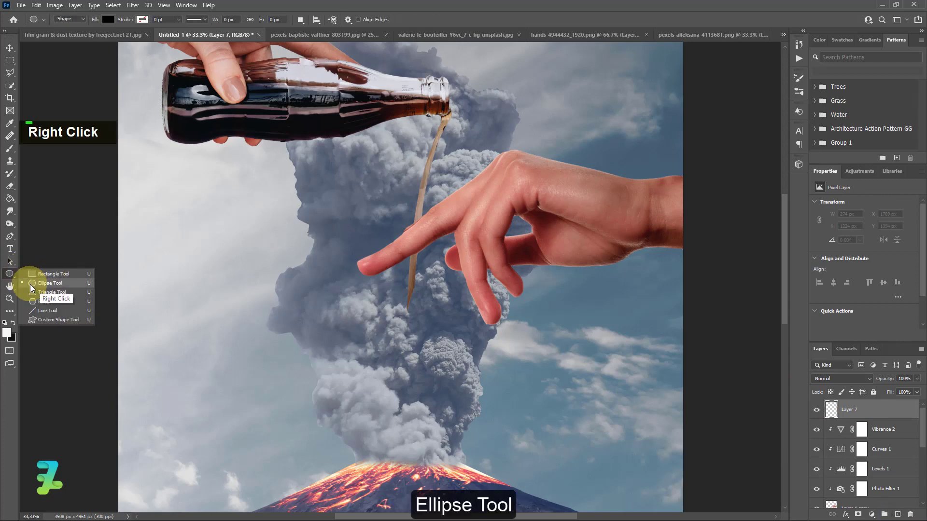
left_click(34, 290)
left_click(102, 19)
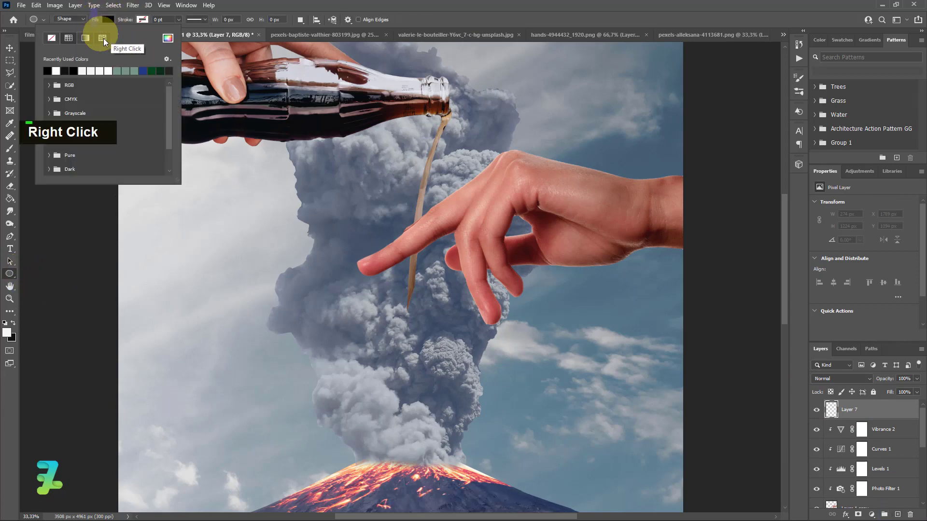
left_click(167, 37)
left_click(319, 80)
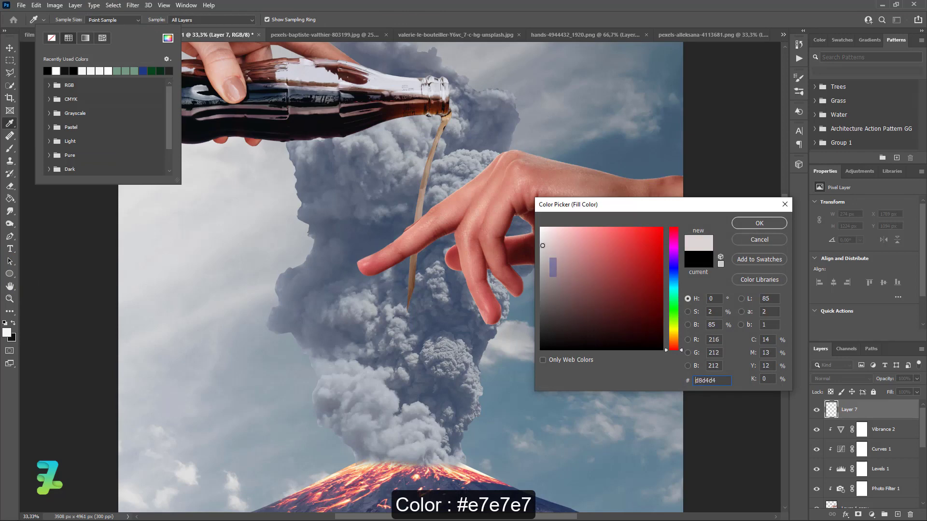
left_click(759, 223)
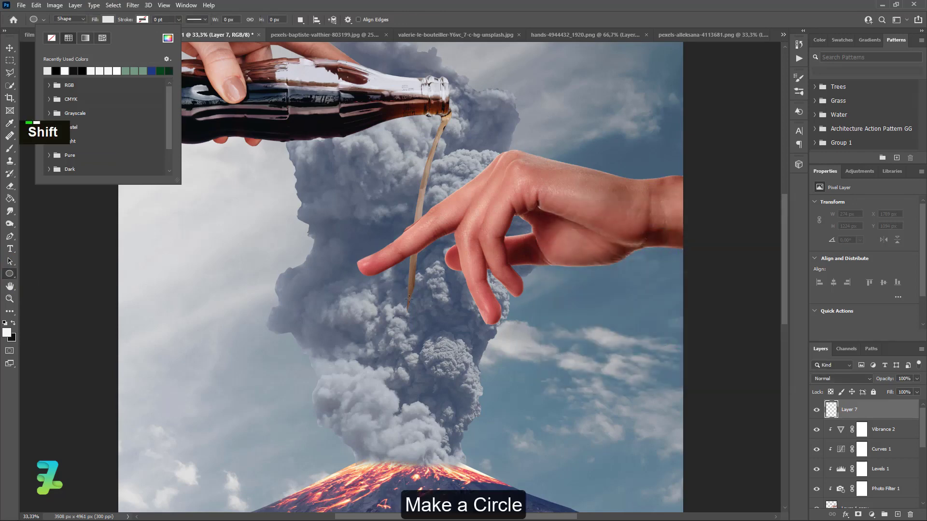
mouse_move(399, 289)
left_mouse_down()
mouse_move(430, 320)
mouse_move(405, 295)
left_mouse_up()
left_click(10, 50)
Duplicate the circle twice down the plume toward the crater, shrinking each copy and scaling the lowest to about 69 px.
key("ctrl+j")
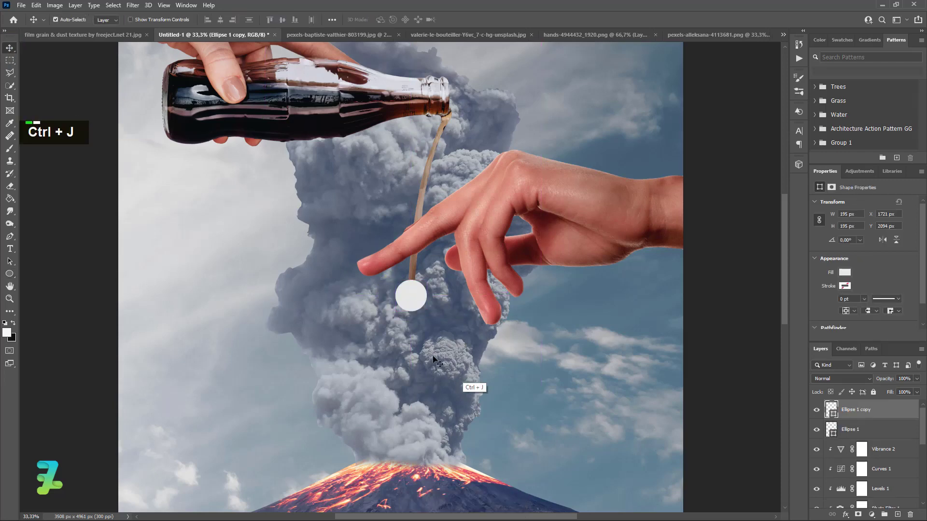
left_click(413, 306, "ctrl")
left_click_drag(420, 347, 410, 421)
key("ctrl+t")
left_click(10, 47)
key("ctrl+j")
key("ctrl+t")
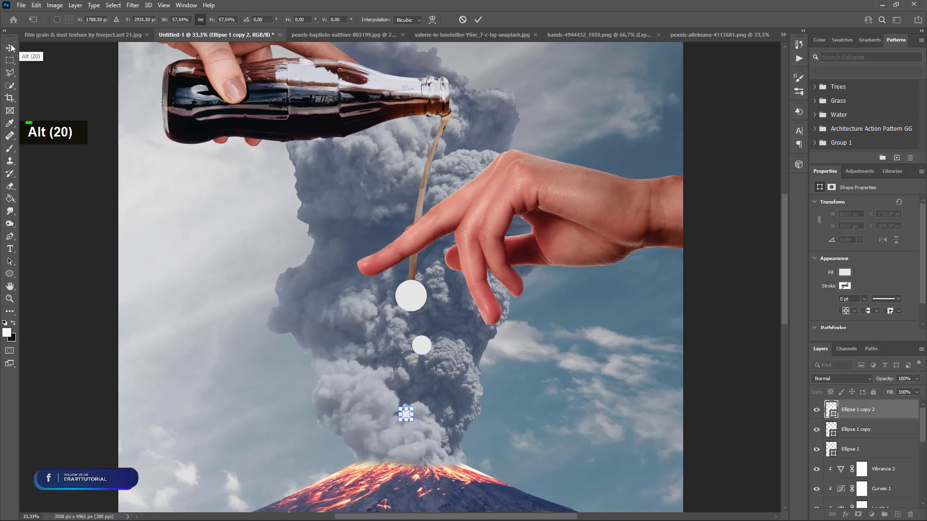
key("Return")
Stamp all visible layers into a new merged layer above the circles.
key("ctrl+minus")
key("ctrl+minus")
key("ctrl+minus")
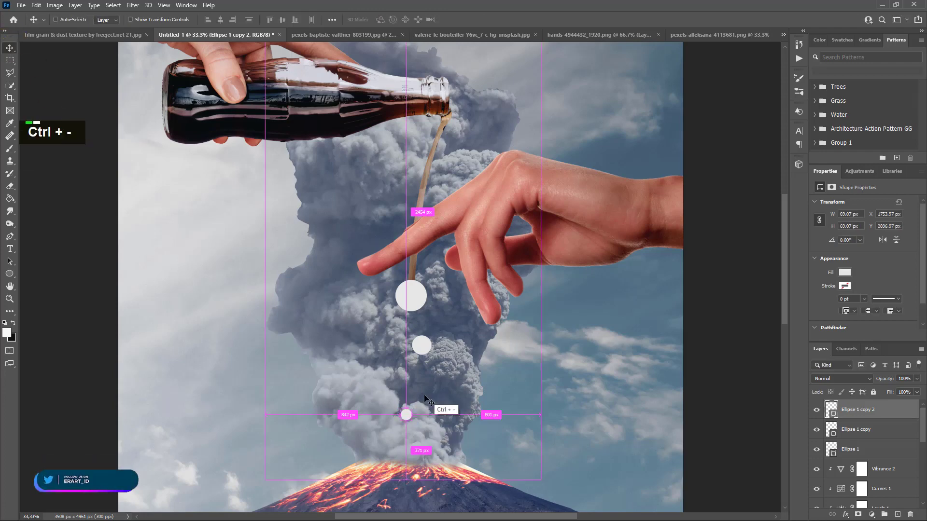
key("ctrl+equal")
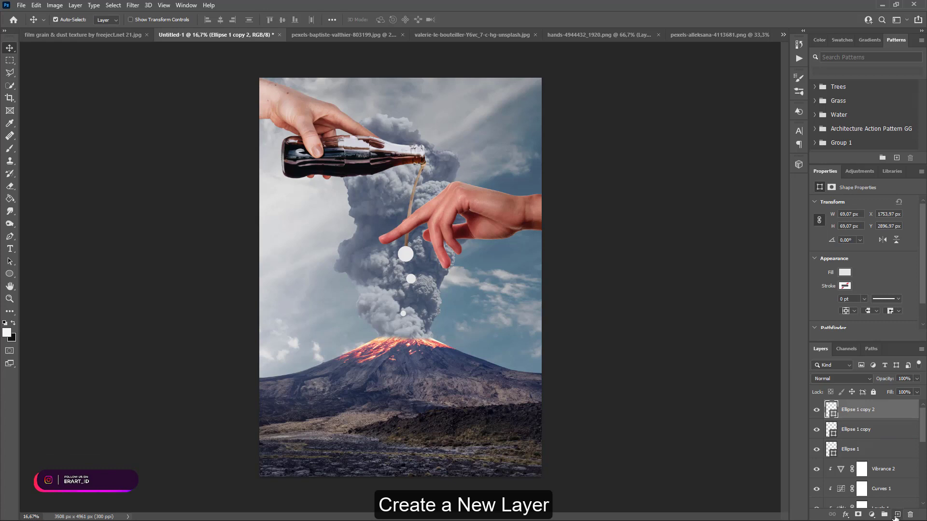
key("ctrl+alt+shift+e")
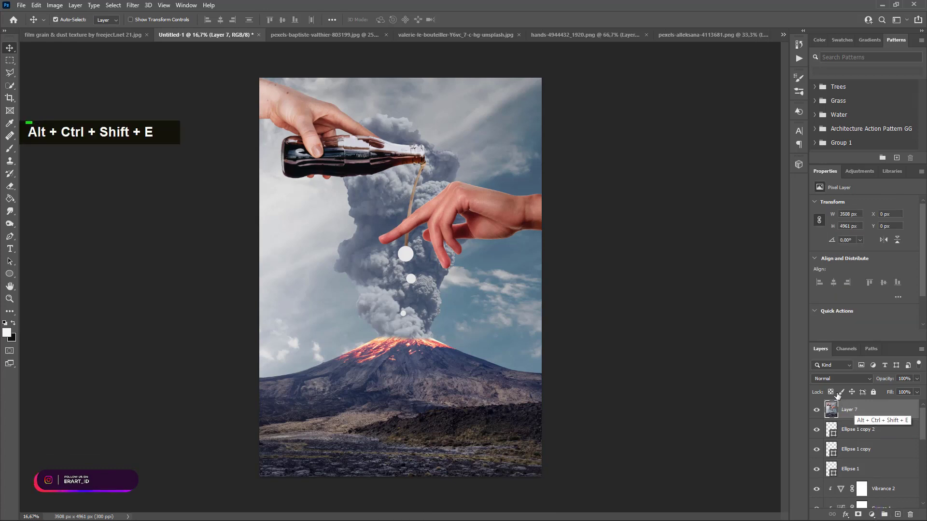
Adjust the merged layer in Camera Raw: Temperature +2, Exposure +0.15, Contrast -7, Highlights +7, Shadows +3, Whites -4, Blacks +8.
left_click(133, 5)
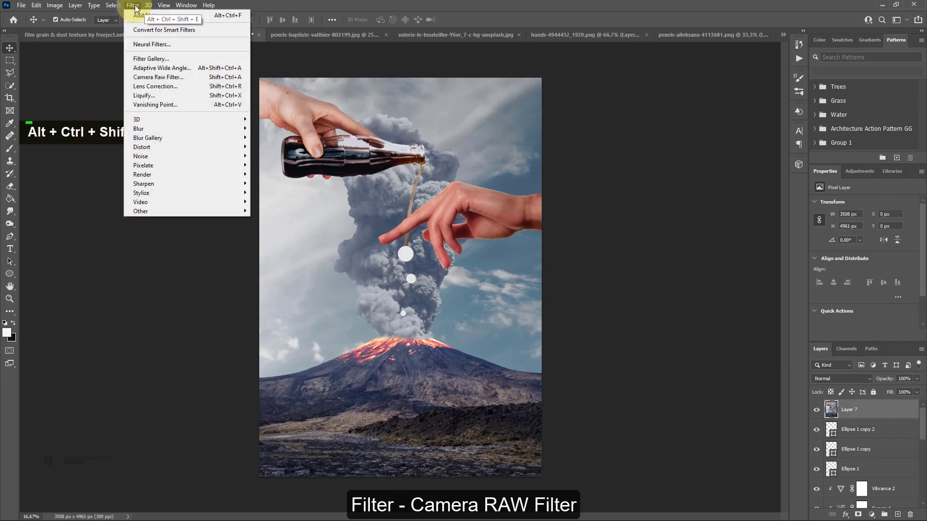
left_click(185, 77)
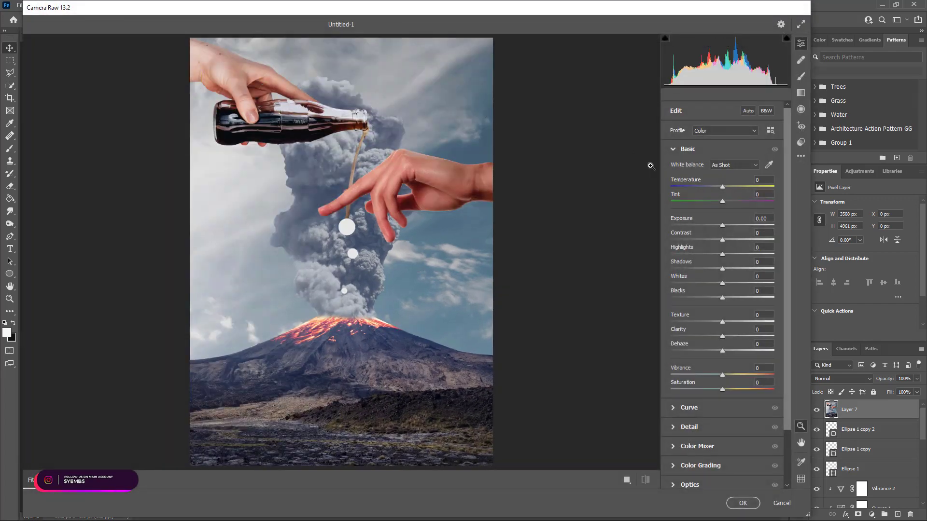
left_click_drag(719, 188, 723, 192)
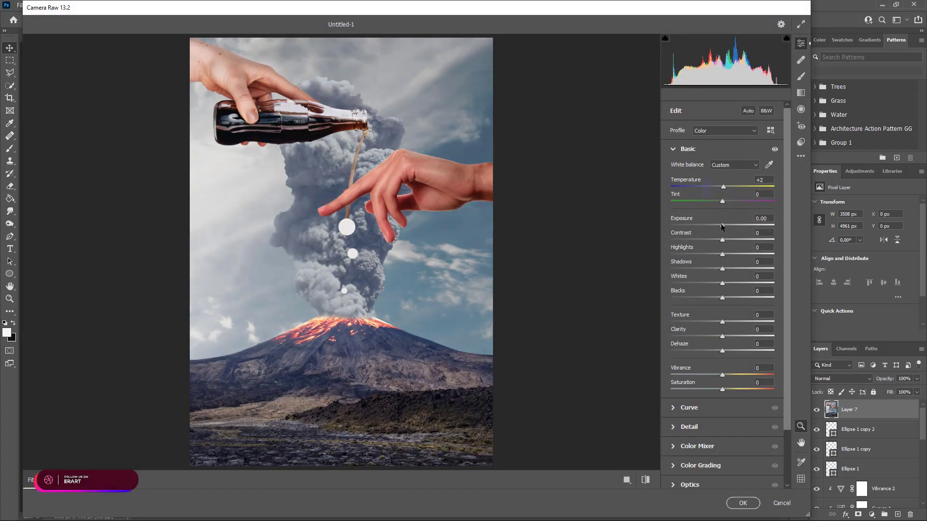
left_click_drag(722, 226, 724, 230)
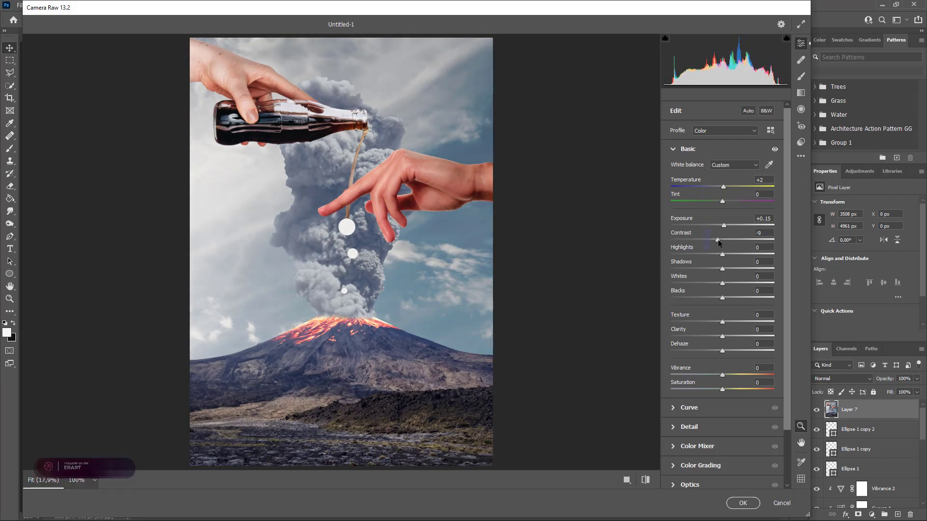
left_click_drag(723, 243, 719, 243)
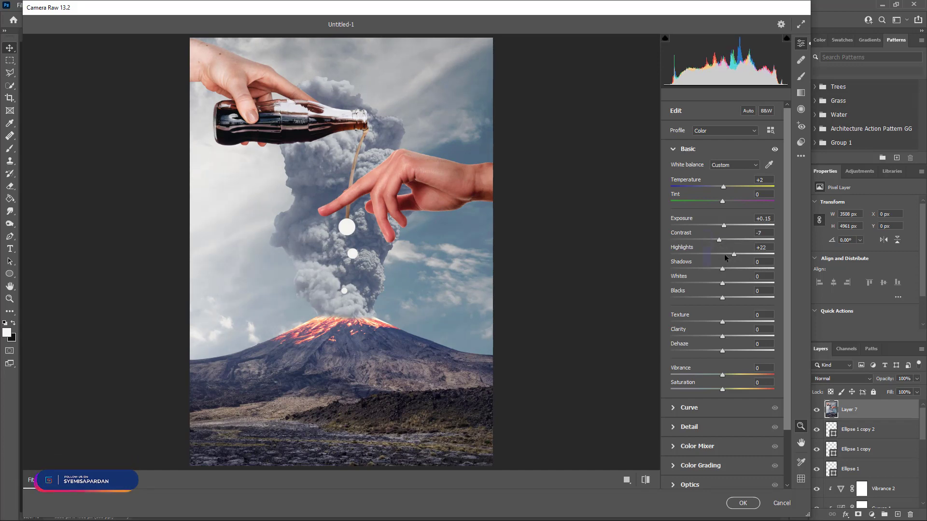
left_click_drag(722, 268, 725, 309)
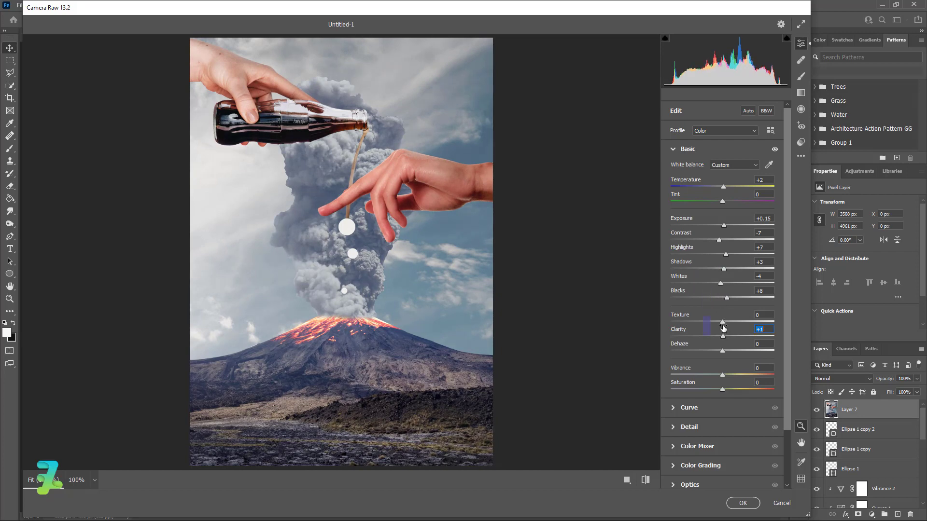
Set Clarity to +13, fine-tune Vibrance and apply the Camera Raw filter to the merged layer.
left_click_drag(723, 327, 730, 327)
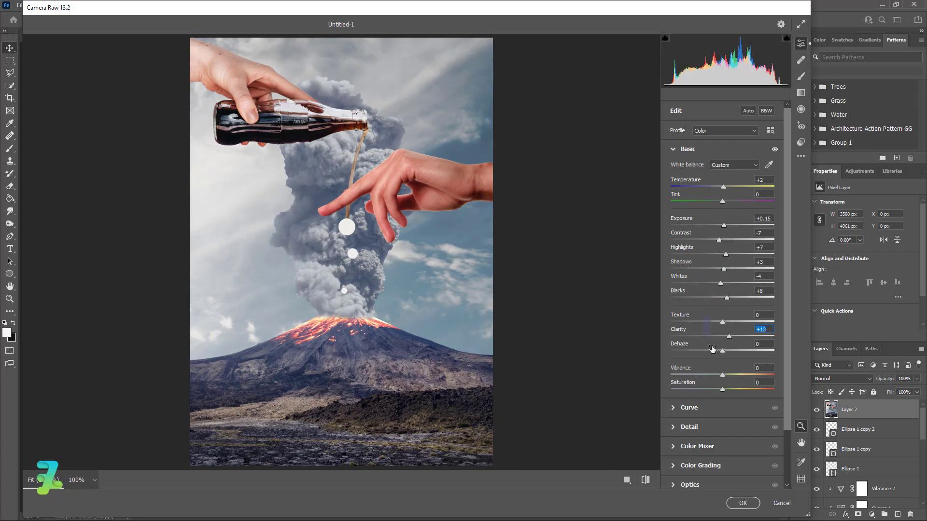
left_click_drag(724, 378, 711, 381)
left_click_drag(725, 380, 724, 379)
left_click(746, 503)
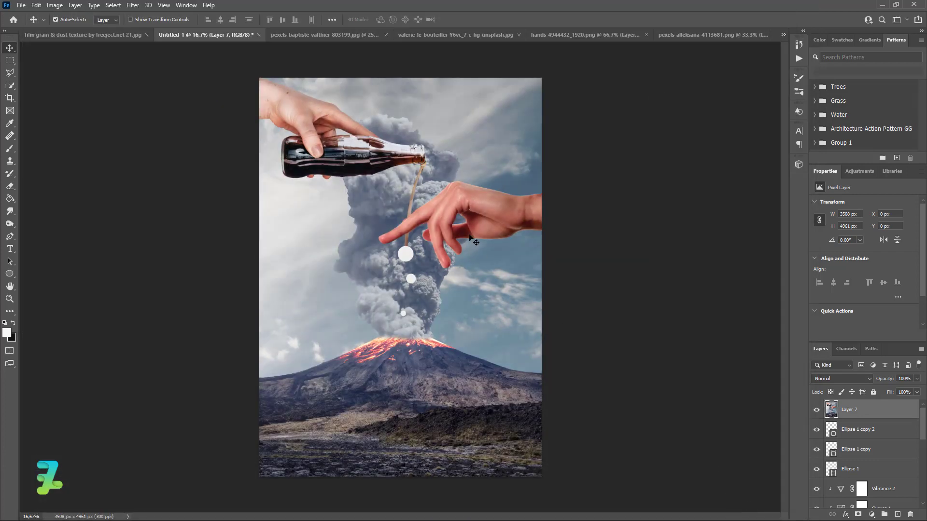
Apply Add Noise to the merged layer with Amount 25%, Uniform distribution and Monochromatic enabled.
left_click(133, 5)
mouse_move(173, 158)
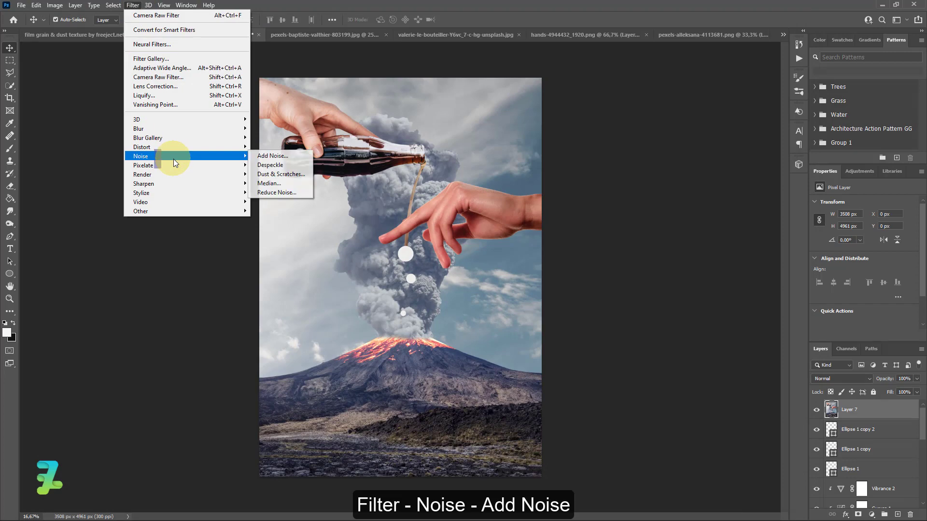
left_click(261, 156)
left_click_drag(394, 91, 572, 110)
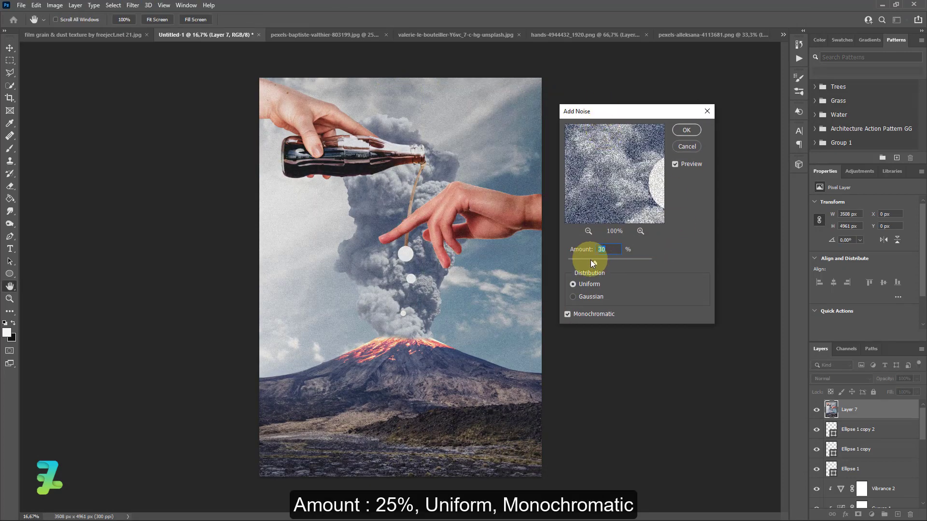
type("255")
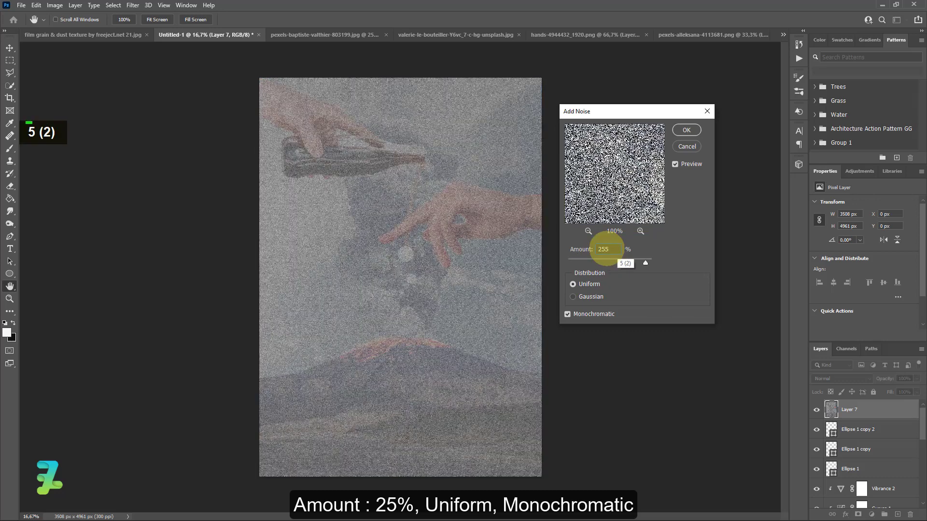
key("BackSpace")
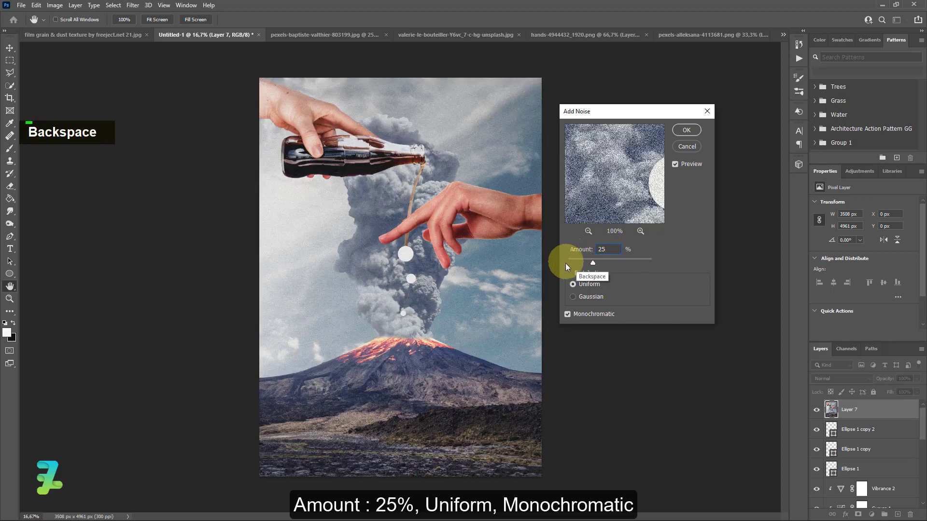
left_click(573, 297)
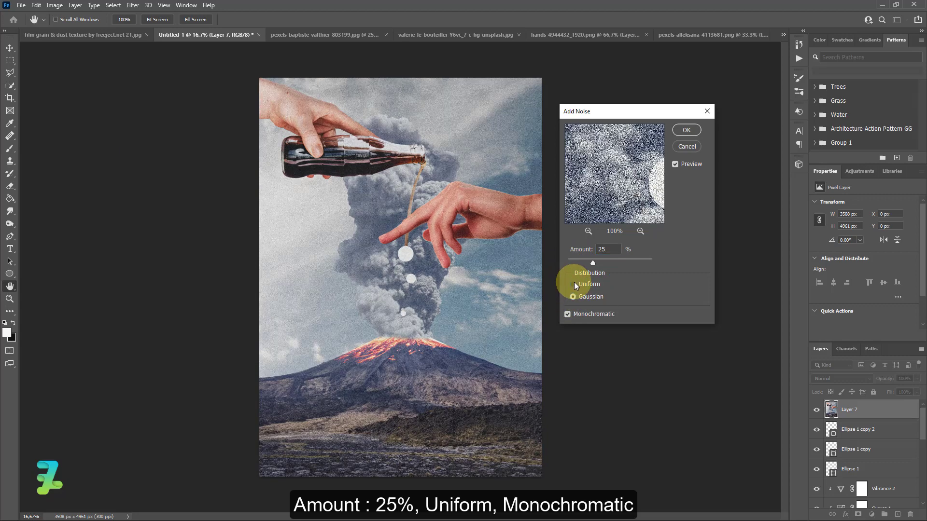
left_click(573, 284)
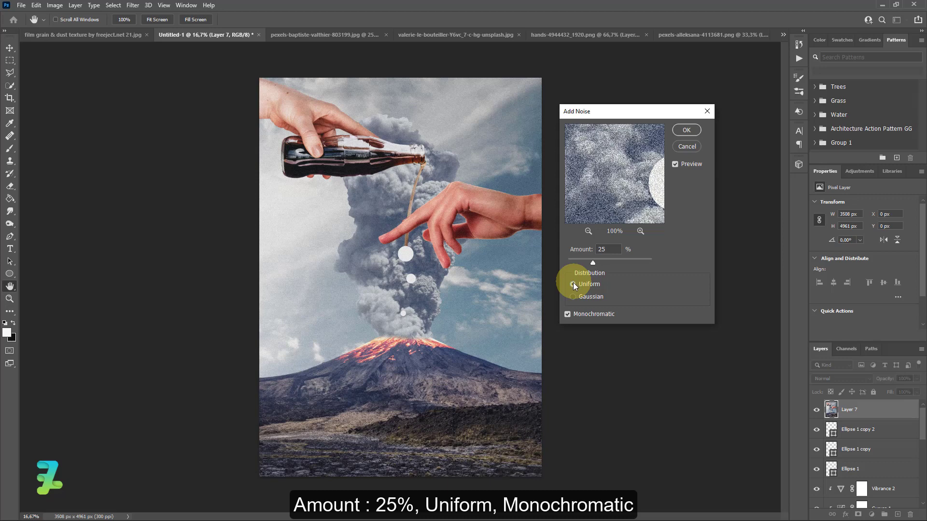
left_click(677, 130)
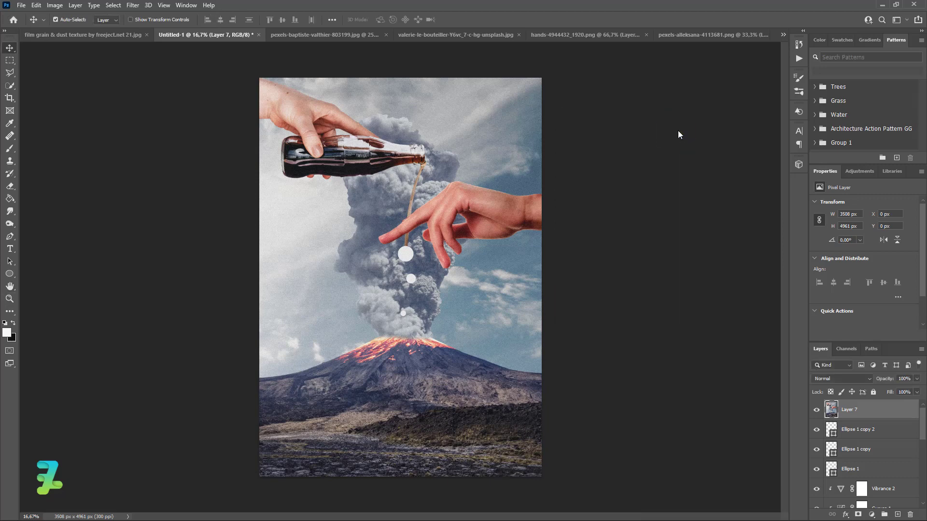
Copy the film grain and dust texture into the composite as the top layer and close the texture document.
left_click(88, 33)
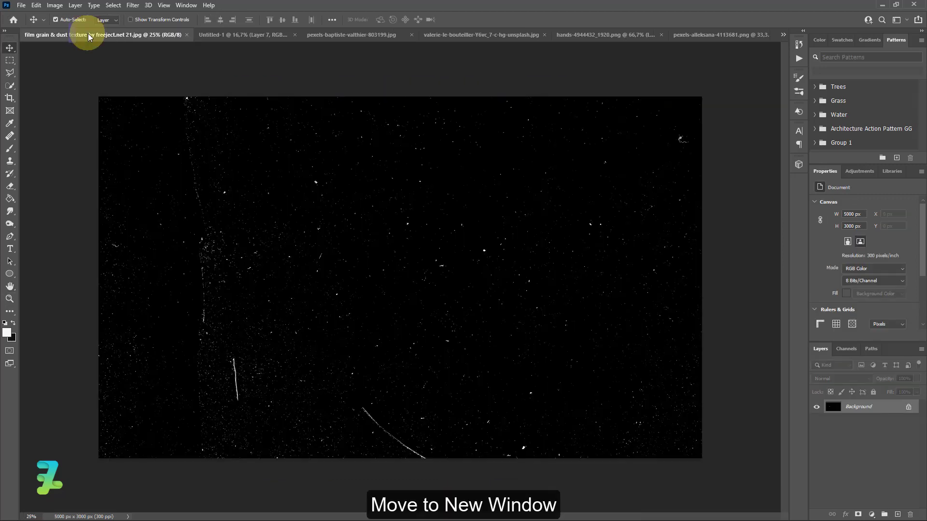
right_click(89, 33)
left_click(120, 83)
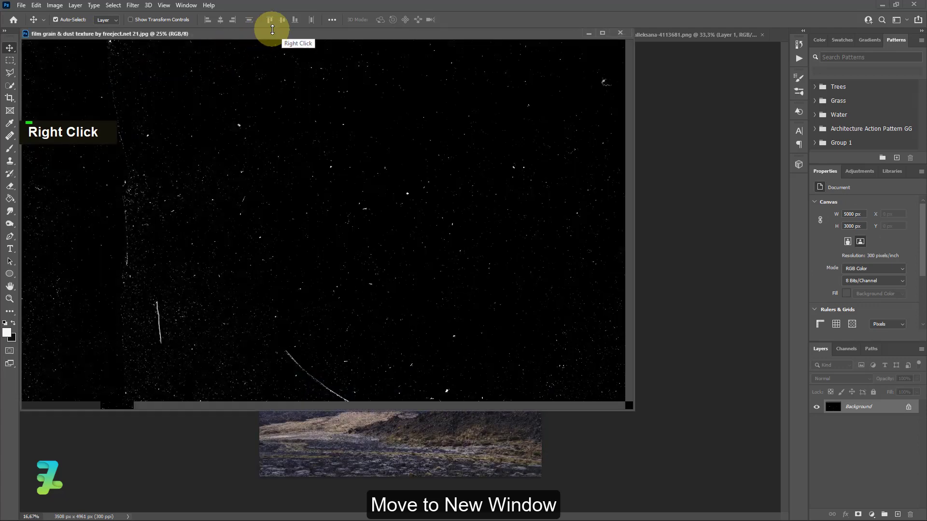
left_click_drag(273, 23, 350, 318)
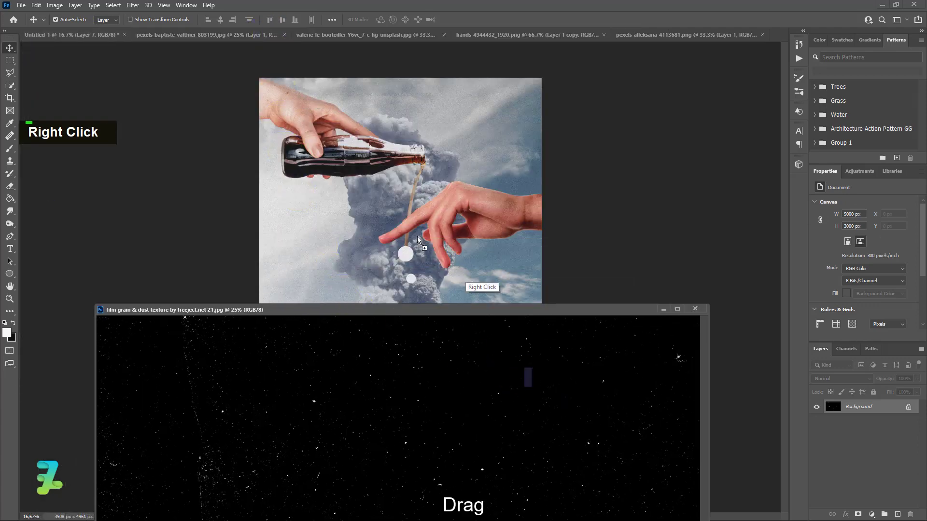
left_click_drag(417, 236, 415, 233)
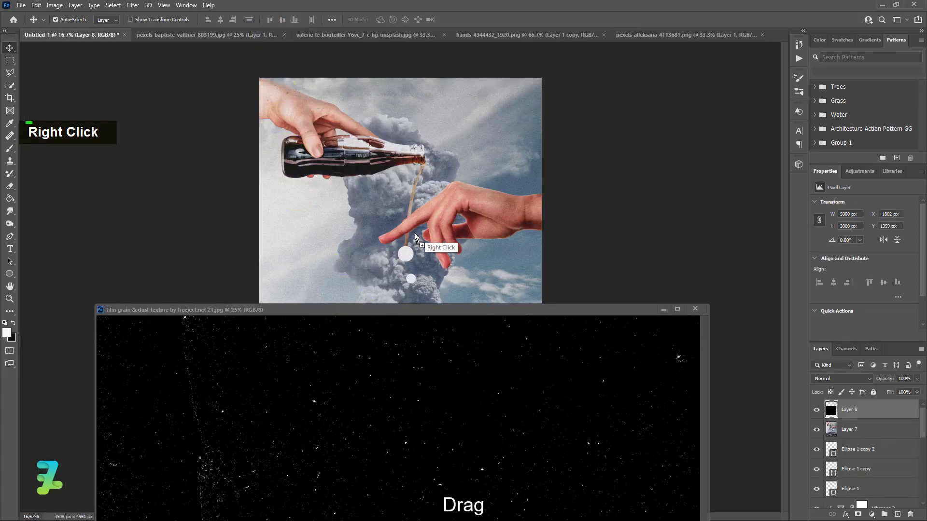
left_click(694, 309)
Rotate the film grain layer 90° clockwise, scale it to about 3655 x 6092 px over the canvas, and set its blend mode to Color Dodge.
key("ctrl+t")
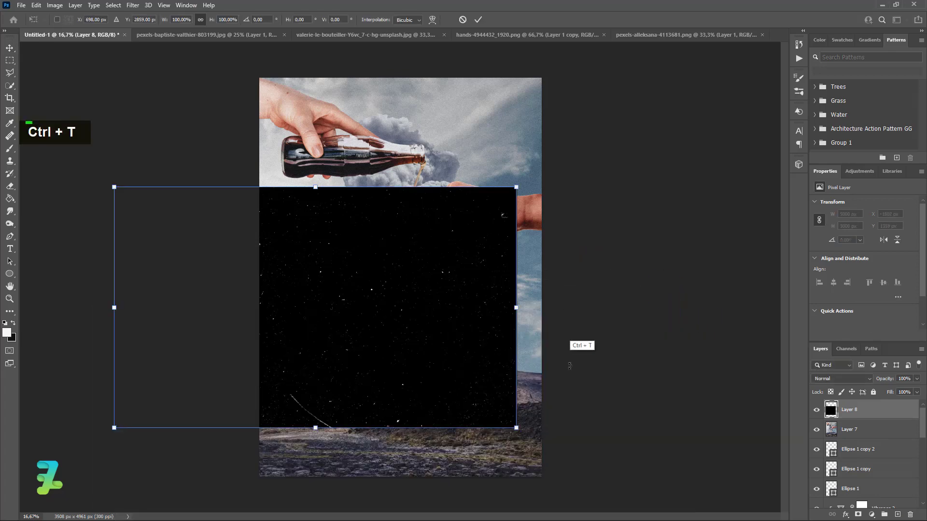
left_click_drag(574, 383, 259, 439)
left_click_drag(436, 107, 440, 181)
left_click(9, 48)
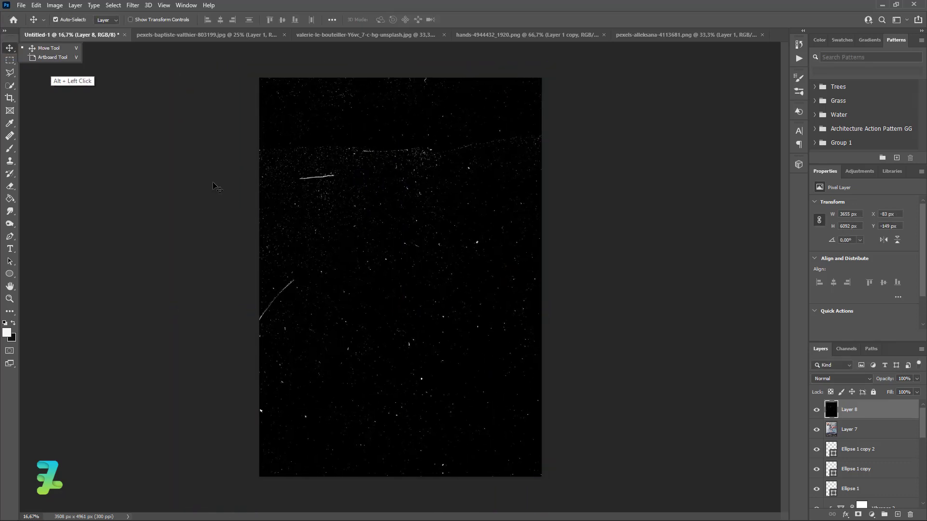
left_click(823, 378)
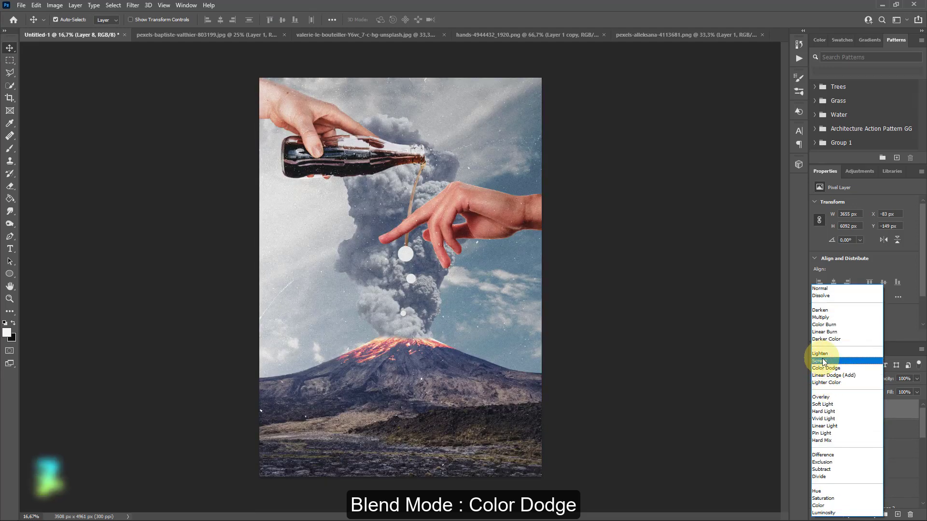
left_click(823, 368)
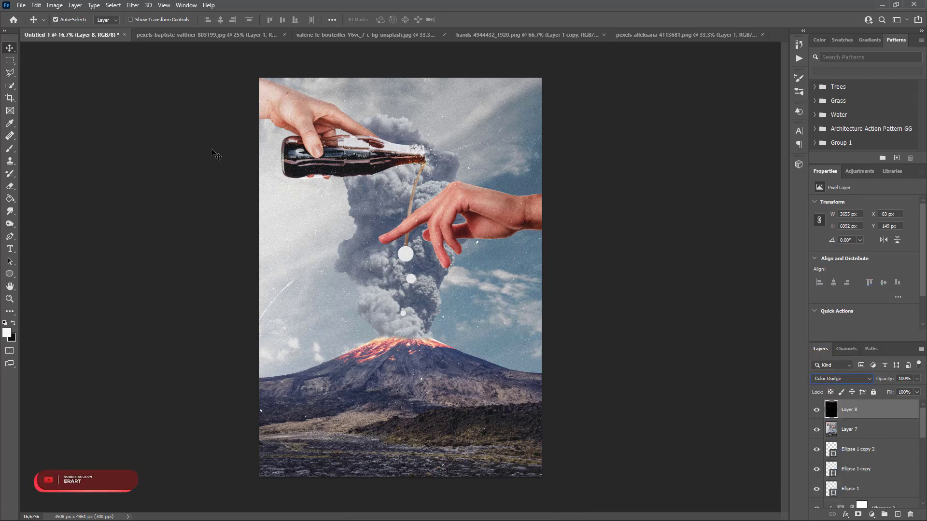
left_click(184, 5)
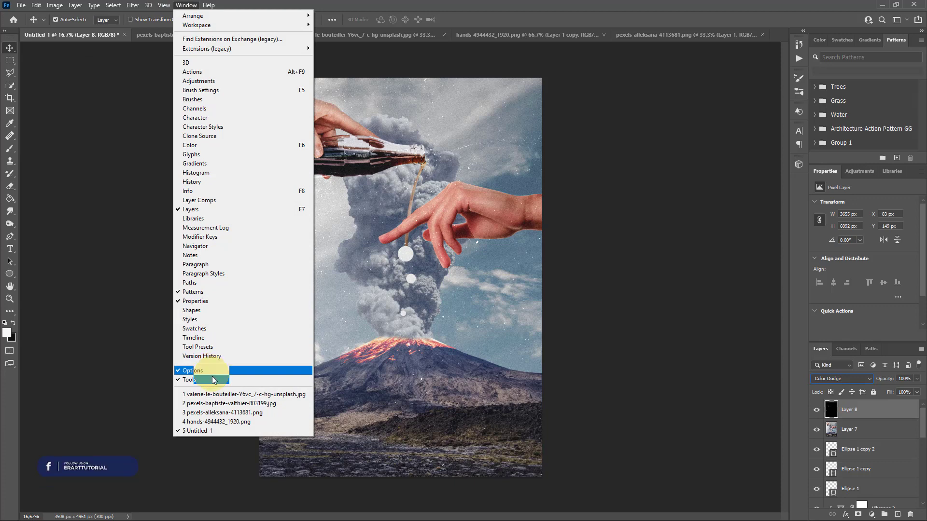
left_click(214, 435)
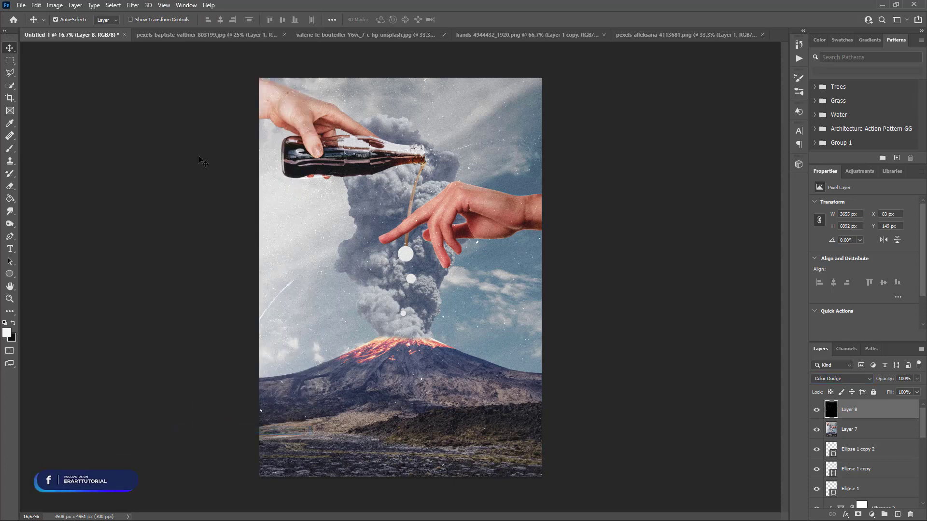
Open film grain & dust texture 20, copy it into the composite as the top layer, and close the texture document.
double_click(586, 57)
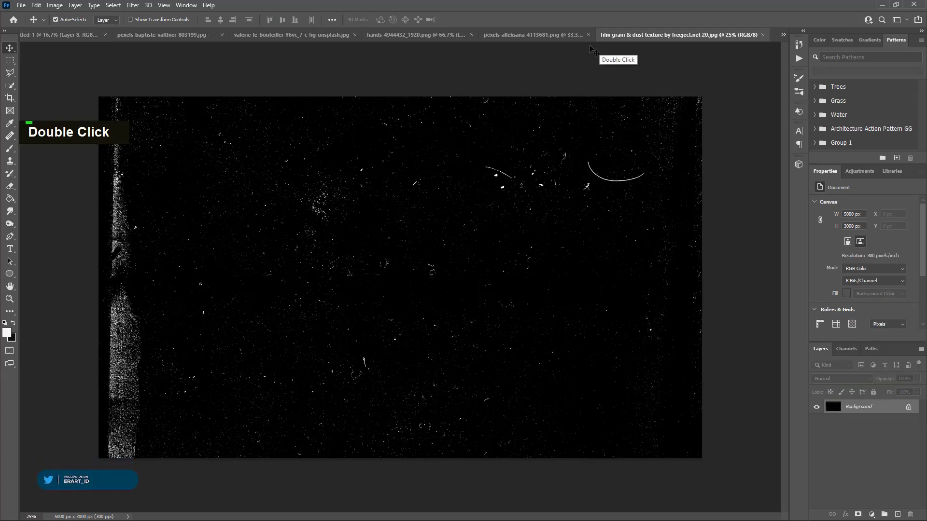
right_click(618, 34)
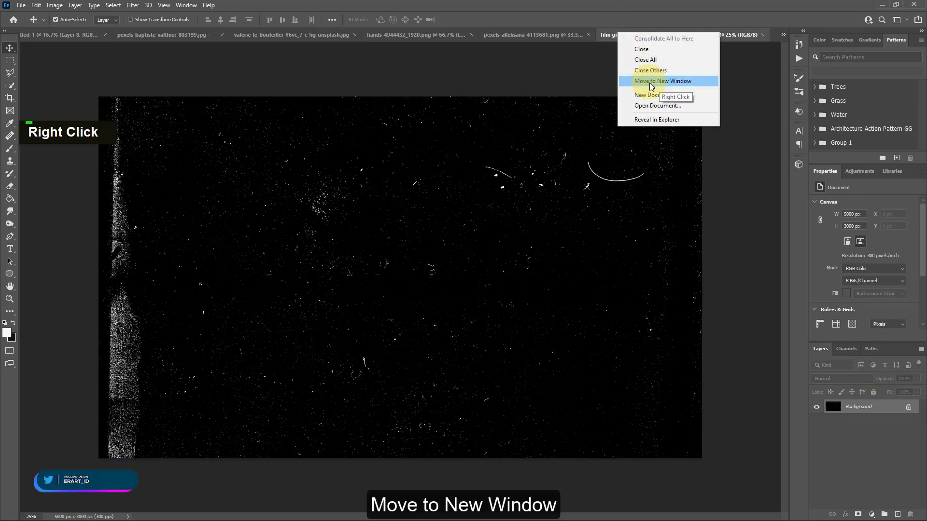
left_click(651, 82)
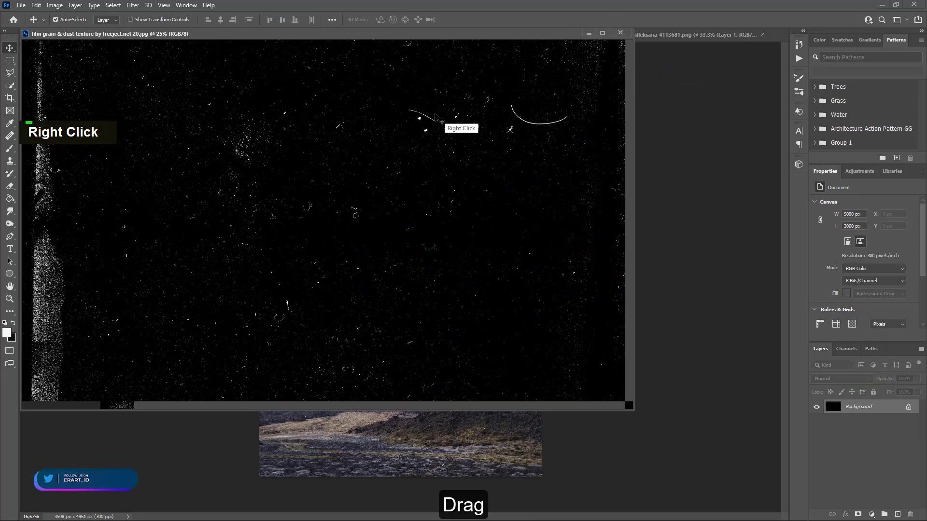
left_click_drag(437, 118, 407, 444)
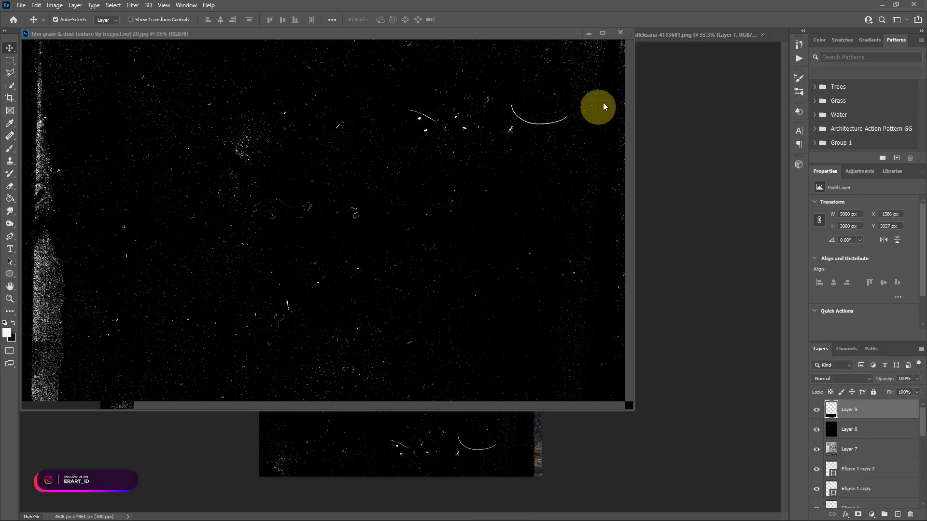
left_click(621, 33)
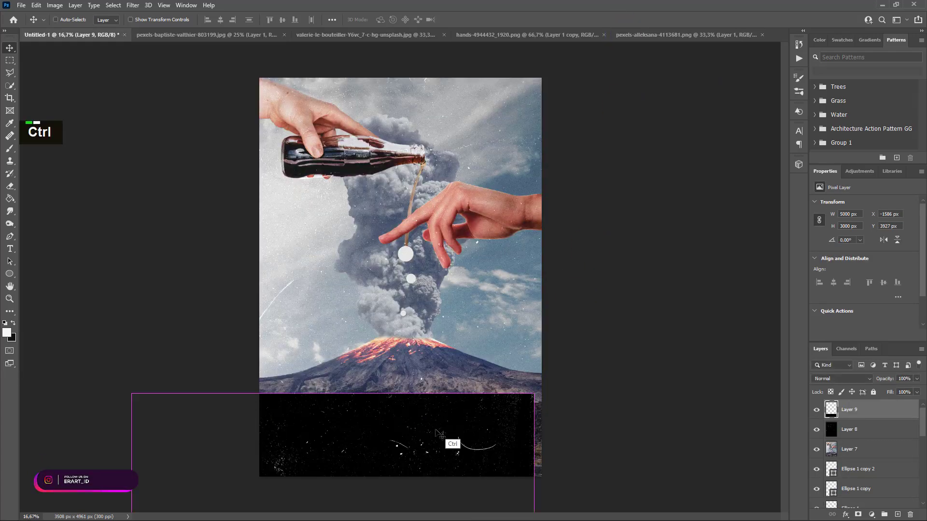
Rotate the second grain texture -90° and enlarge it to about 3774 x 6290 px so it covers the whole canvas.
left_click_drag(436, 433, 506, 205)
key("t")
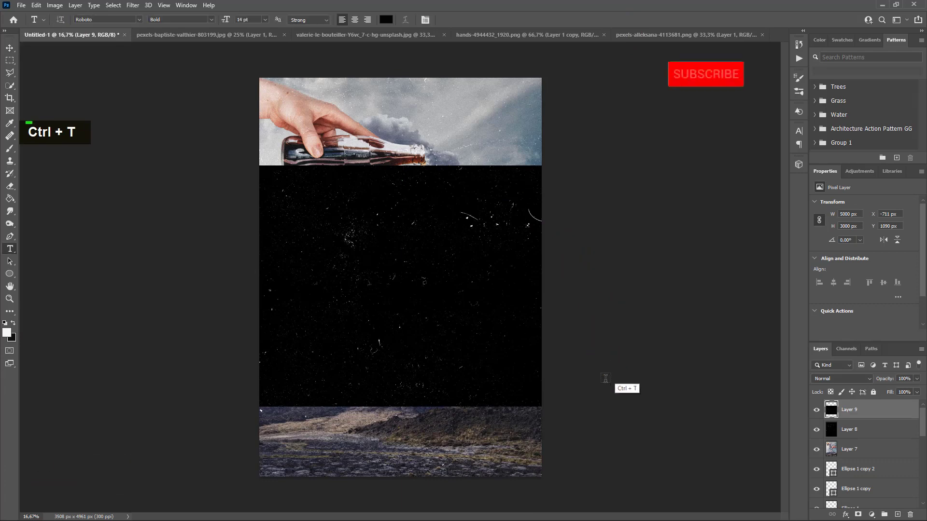
key("ctrl+t")
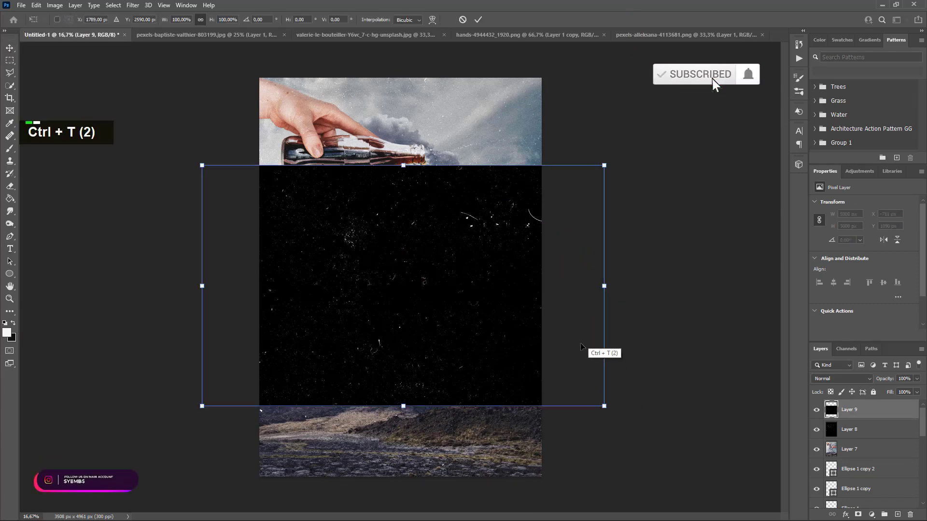
left_click_drag(614, 417, 464, 186)
left_click_drag(523, 85, 541, 44)
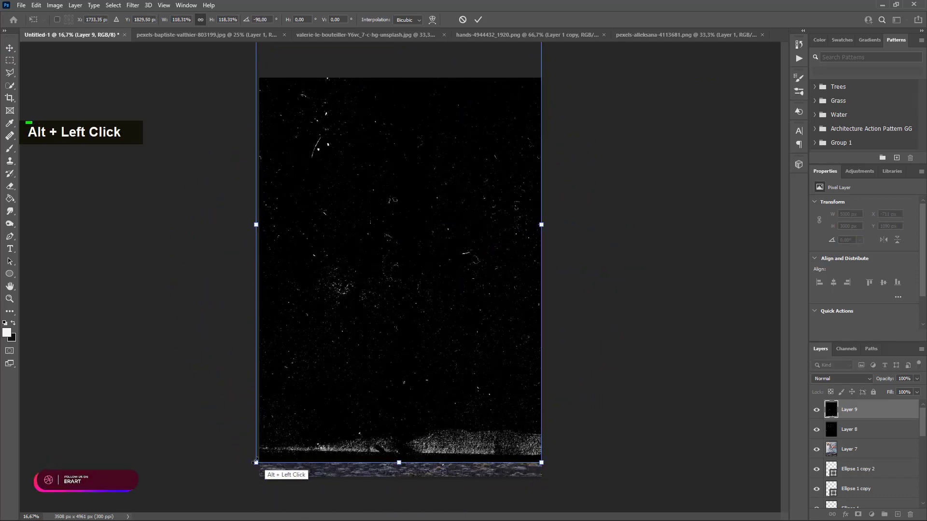
left_click_drag(256, 462, 237, 493)
left_click_drag(403, 351, 415, 340)
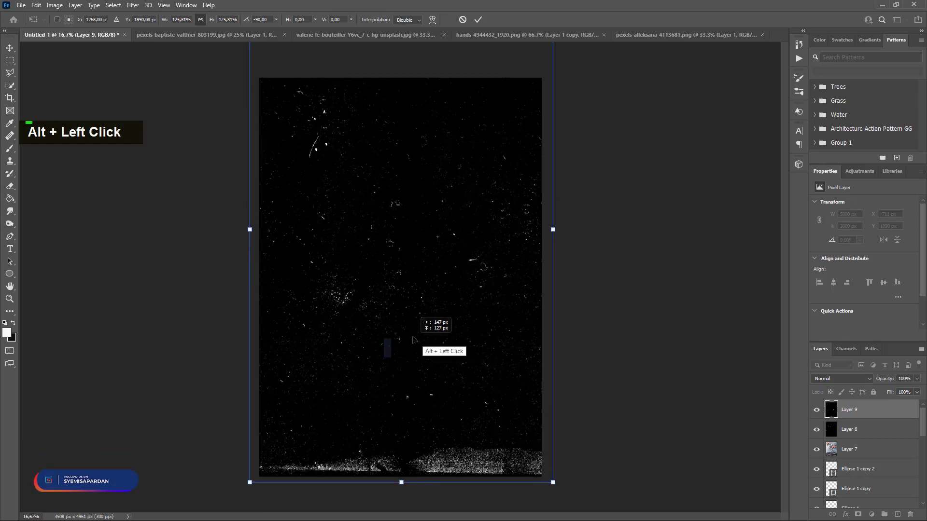
left_click(9, 51)
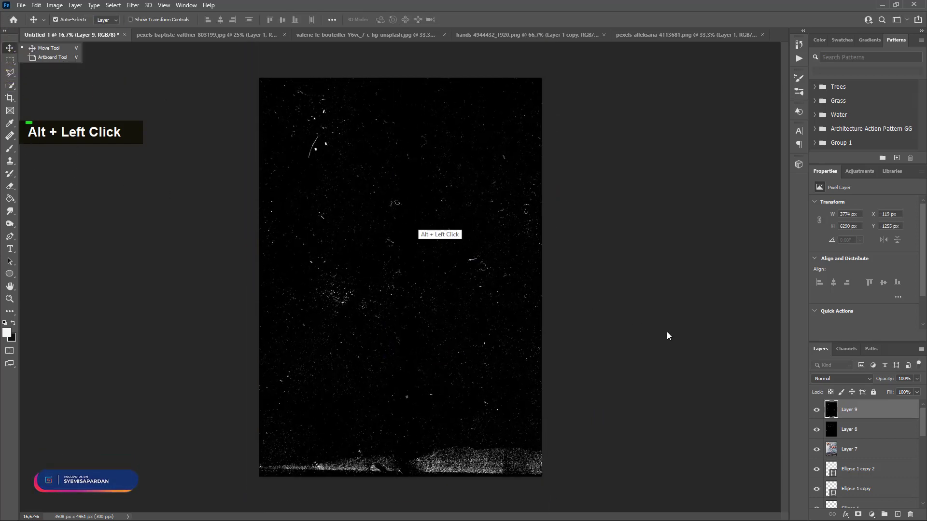
Set the blend mode of the second grain texture layer to Screen.
double_click(835, 380)
left_click(835, 380)
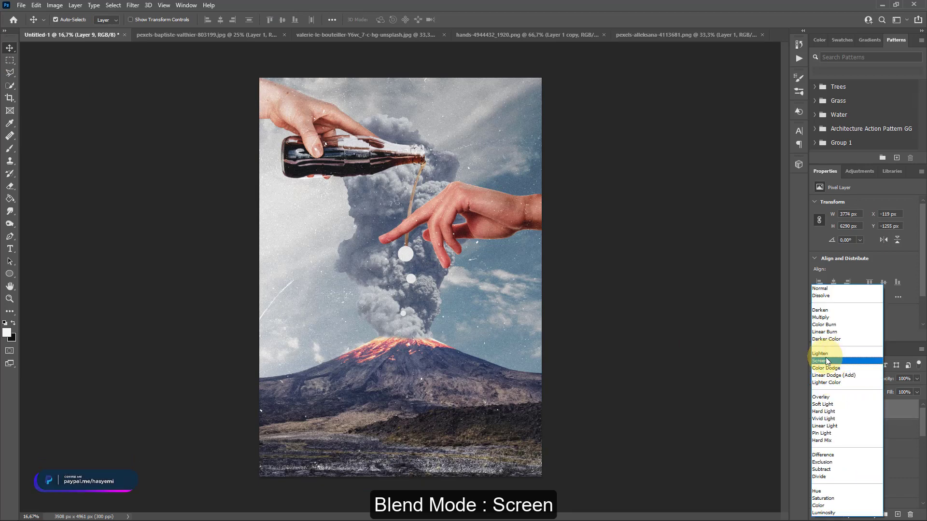
left_click(825, 359)
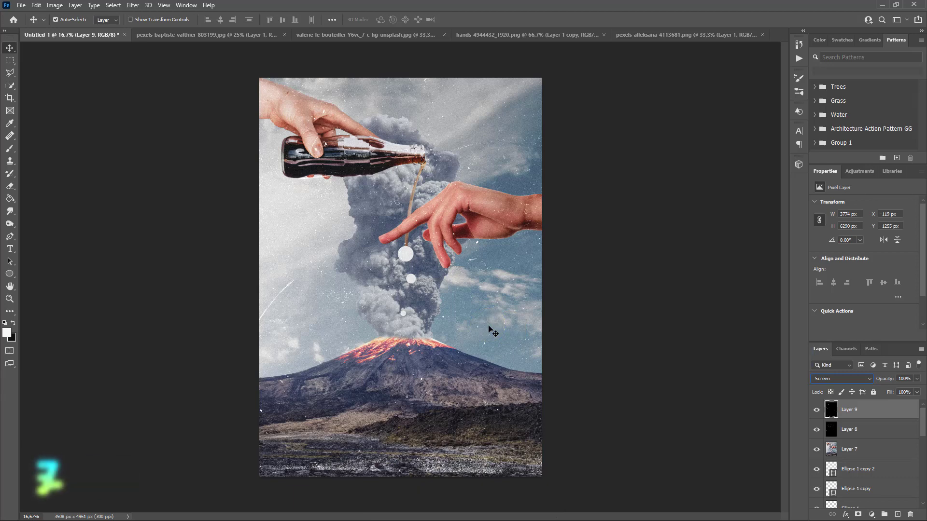
Add a Color Lookup adjustment layer above the grain textures and set its 3DLUT file to DropBlues.3DL.
key("ctrl+minus")
key("ctrl+minus")
key("ctrl+minus")
key("ctrl+equal")
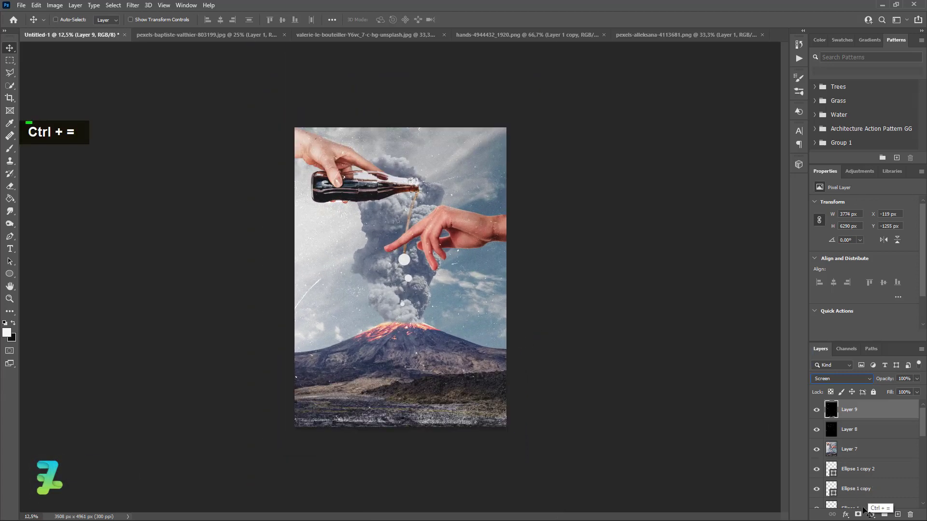
left_click(871, 513)
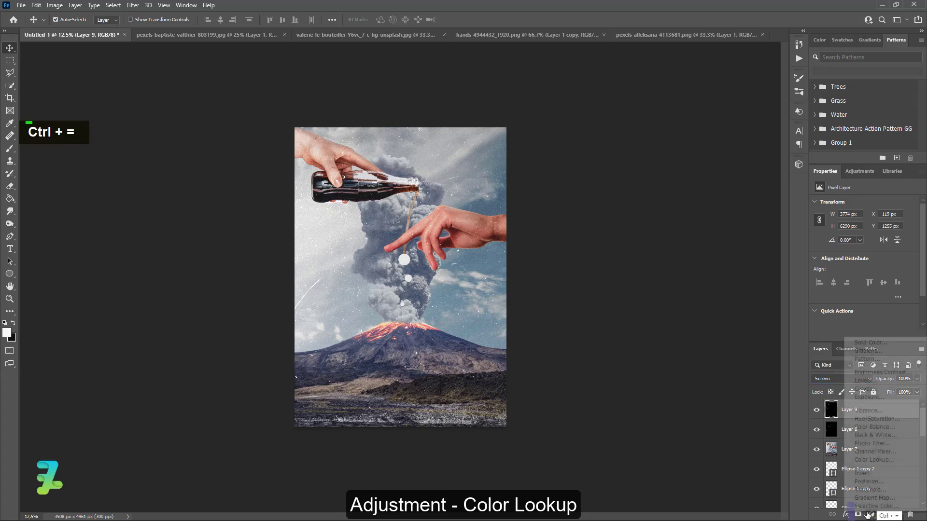
left_click(874, 462)
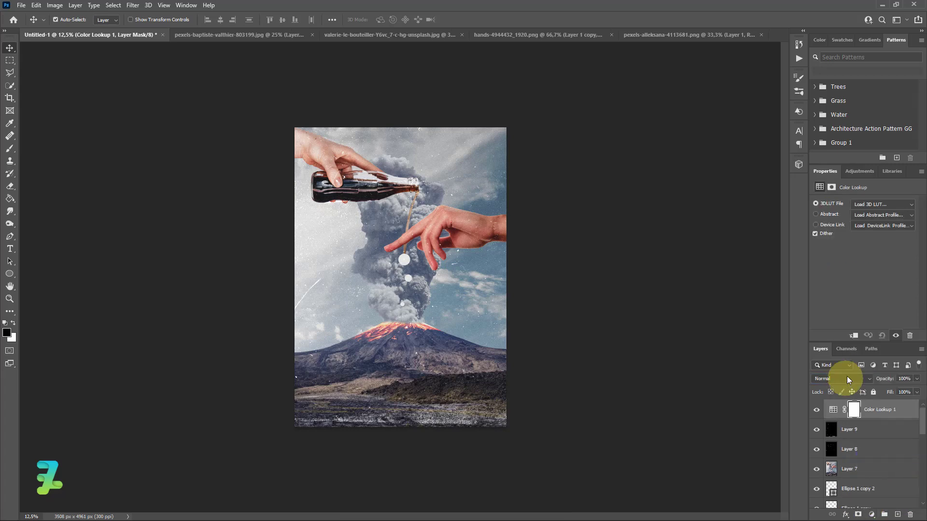
left_click(867, 204)
left_click(849, 265)
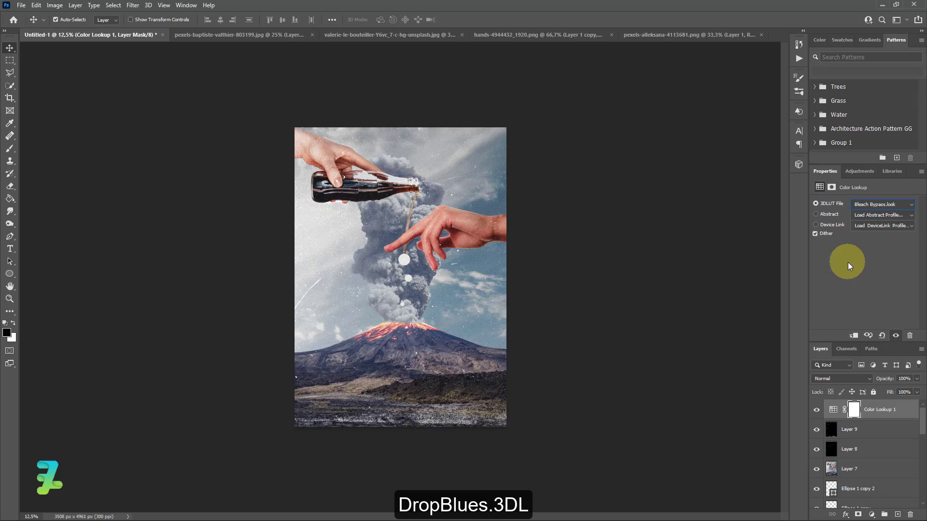
key("Right")
key("Right")
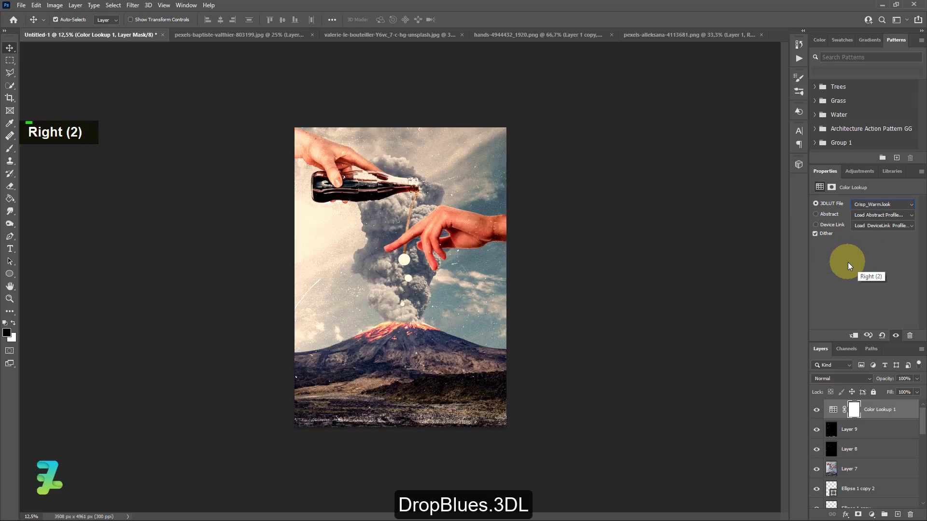
key("Right")
key("Right")
key("Right")
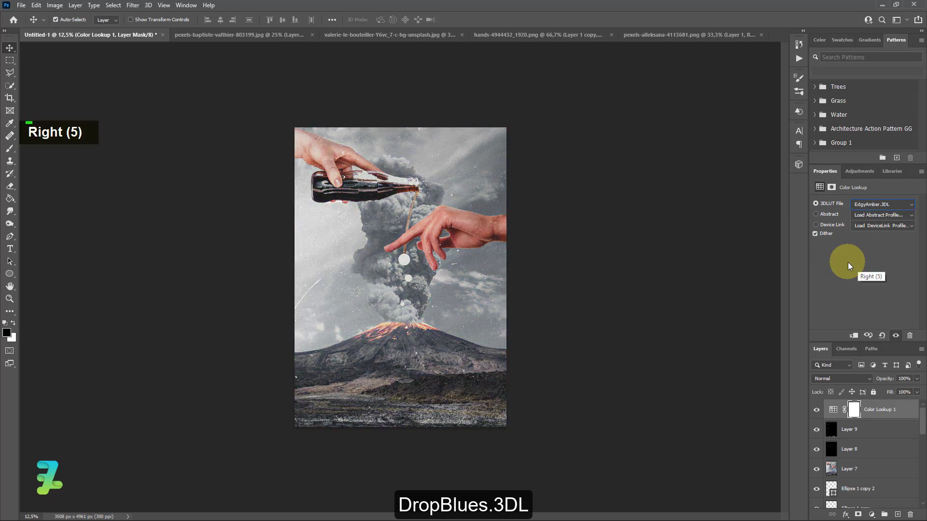
key("Left")
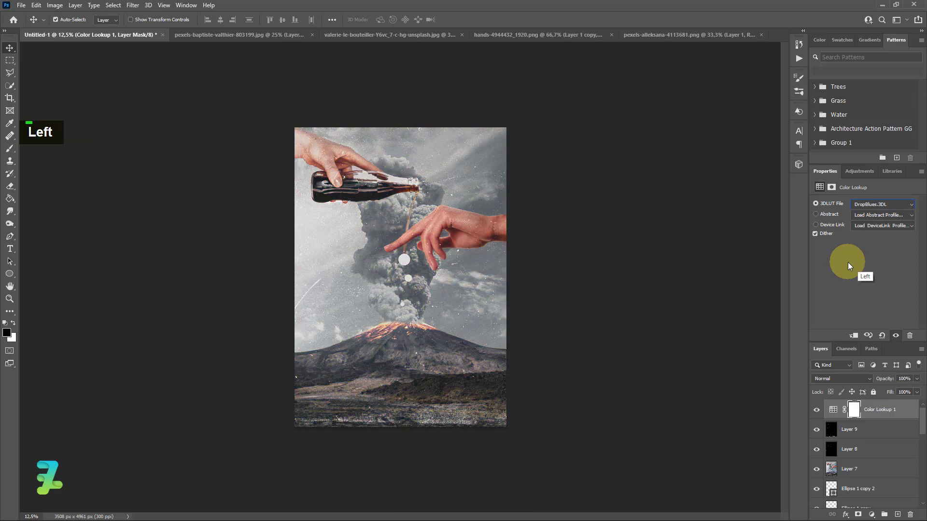
Set the Color Lookup layer to Soft Light at 38% opacity and compare the image with the layer hidden and shown.
left_click(830, 384)
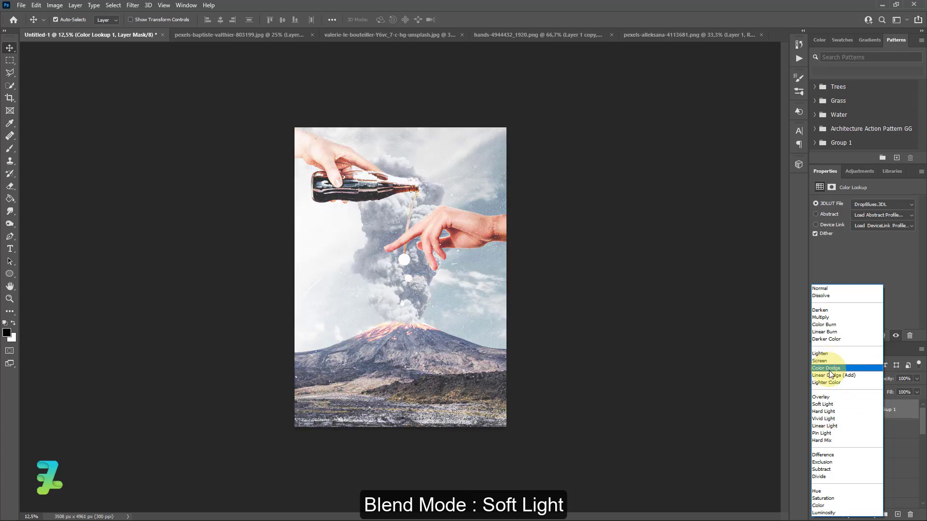
left_click(827, 405)
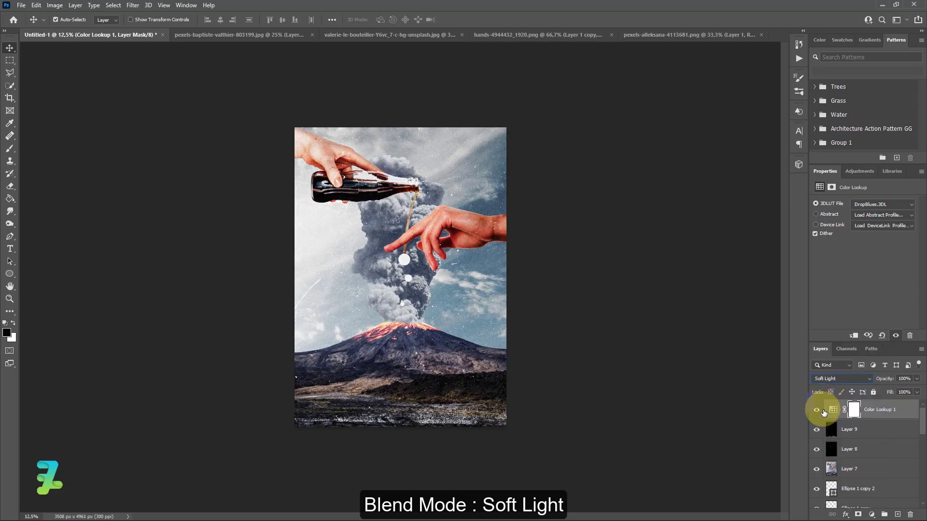
left_click(816, 411)
left_click(816, 411)
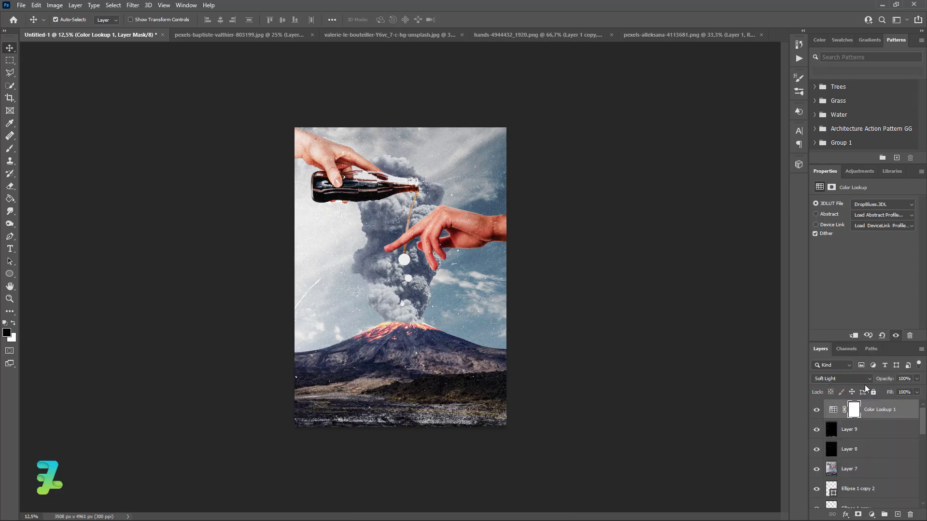
left_click(917, 378)
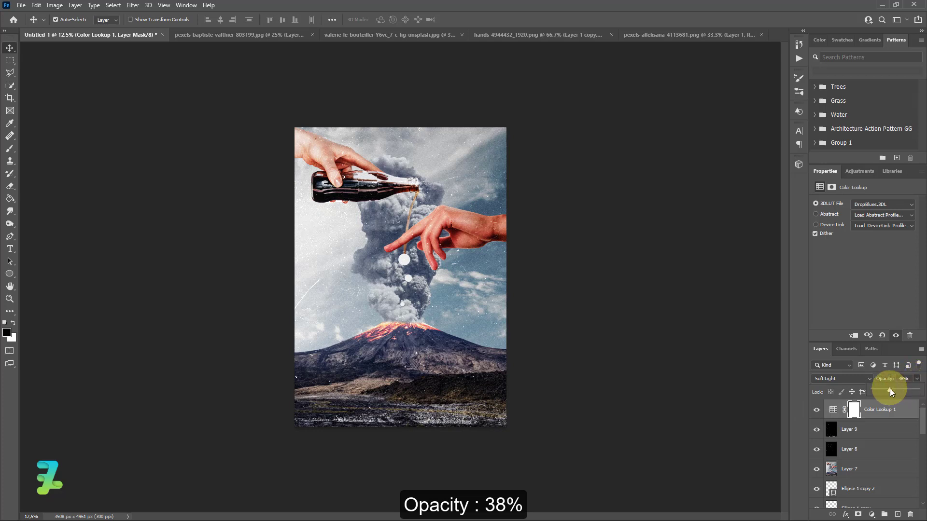
left_click(816, 412)
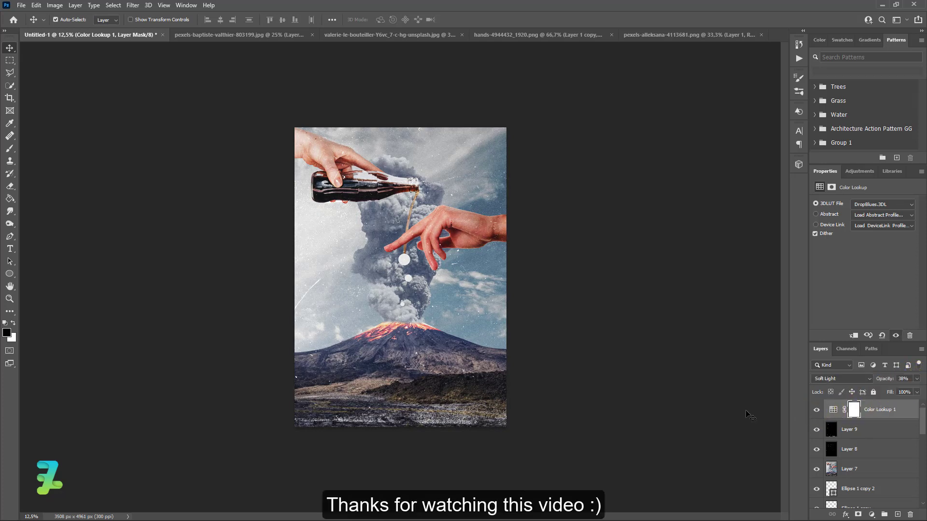